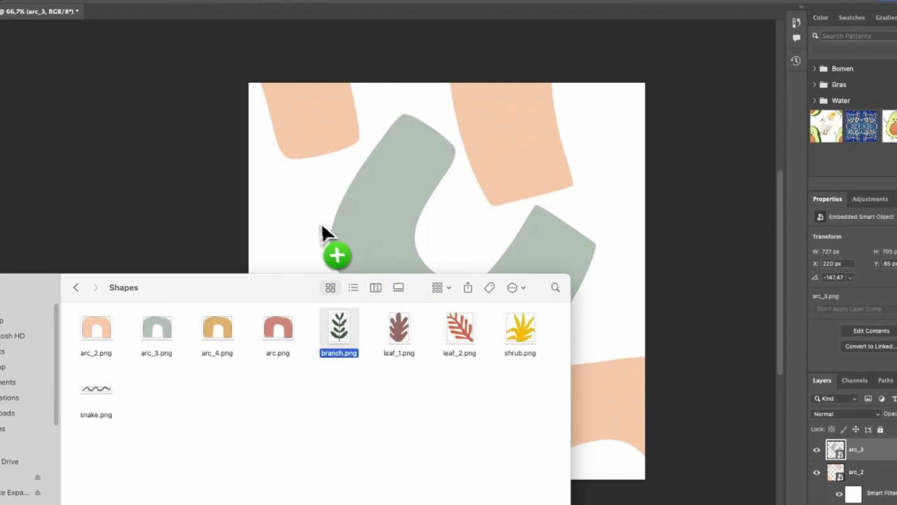
Place branch.png among the arcs and preview the artwork as a repeating pattern
drag(362, 307, 447, 282)
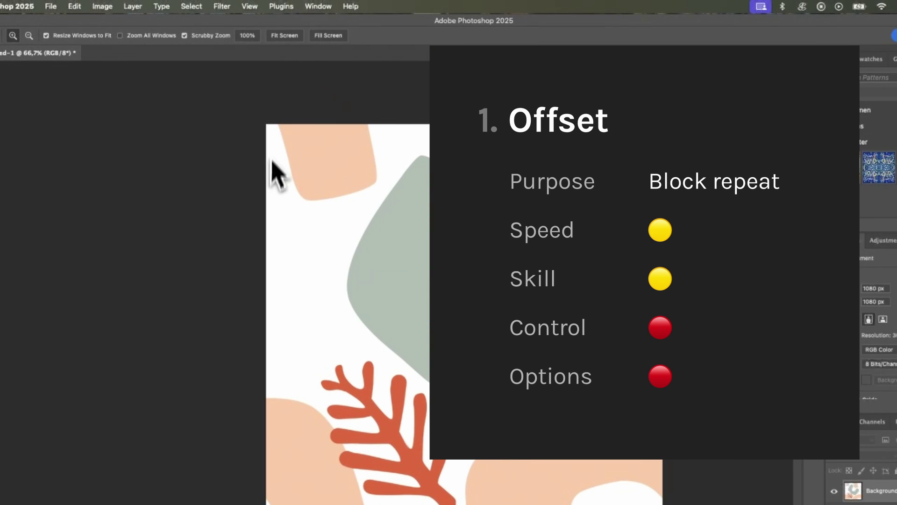
click(250, 7)
click(271, 186)
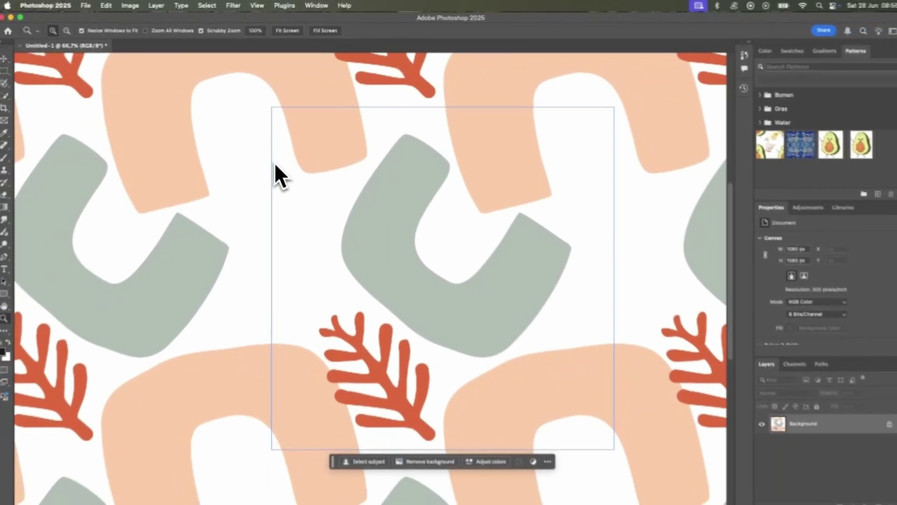
key(super+minus)
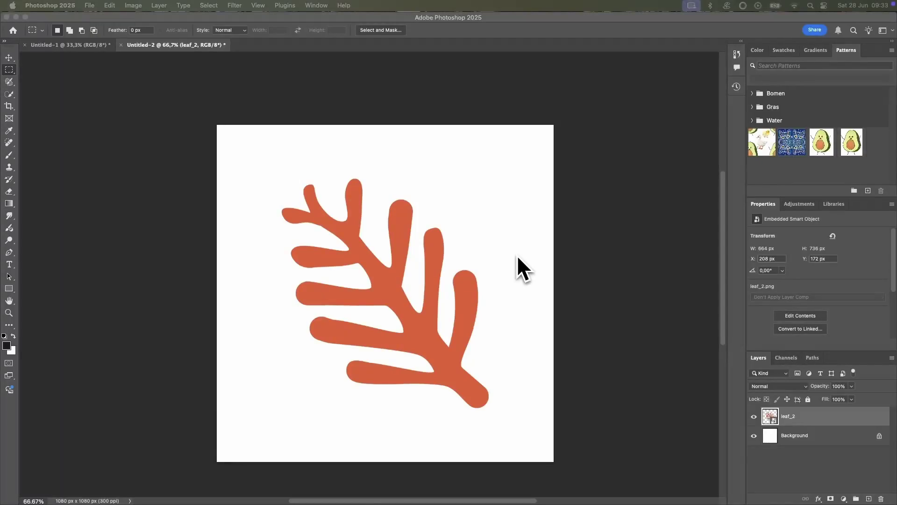
Turn on Pattern Preview for the leaf document and move the leaf_2 layer across the tile's lower-right corner
click(258, 5)
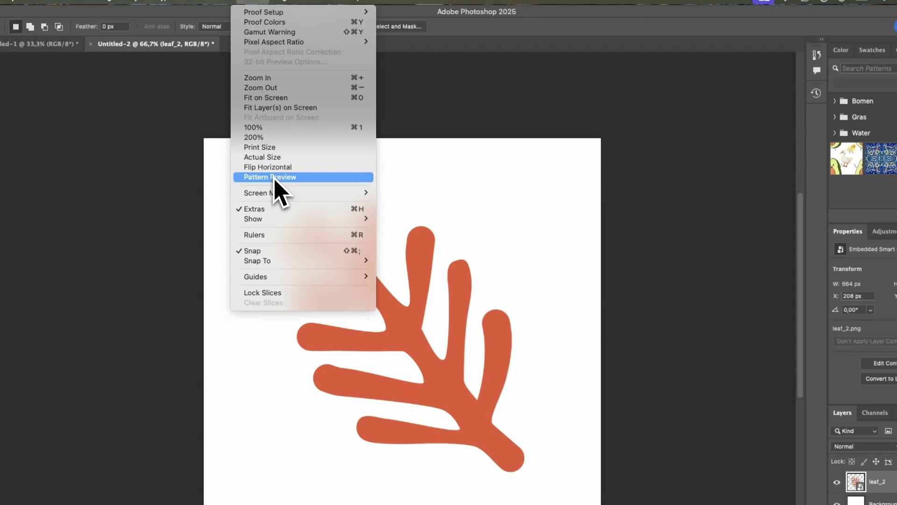
click(273, 177)
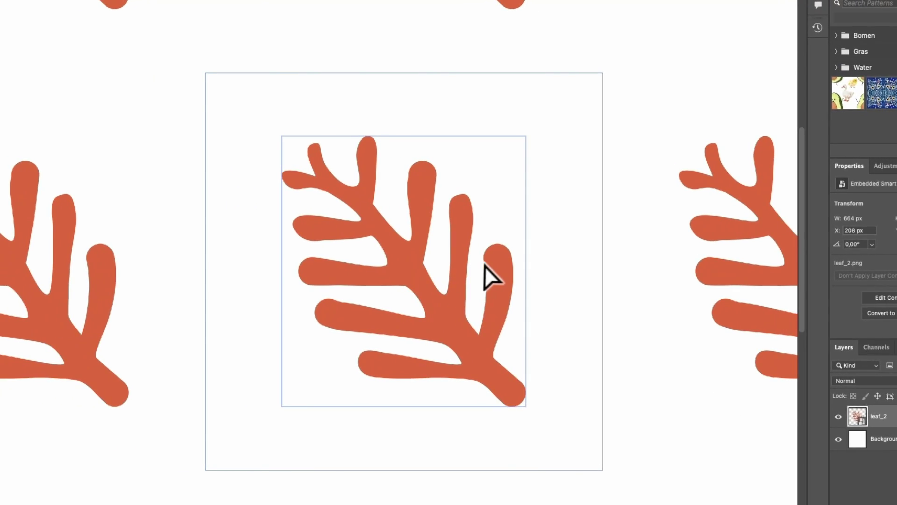
drag(398, 259, 506, 265)
drag(592, 272, 594, 363)
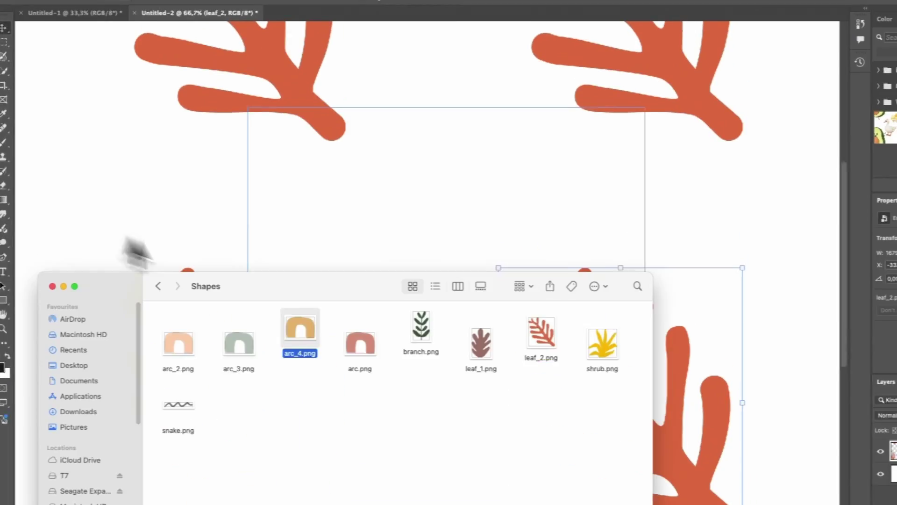
Place arc_4.png in the upper part of the tile, rotated about -46.9°
drag(299, 326, 448, 201)
drag(584, 192, 542, 215)
drag(411, 134, 414, 187)
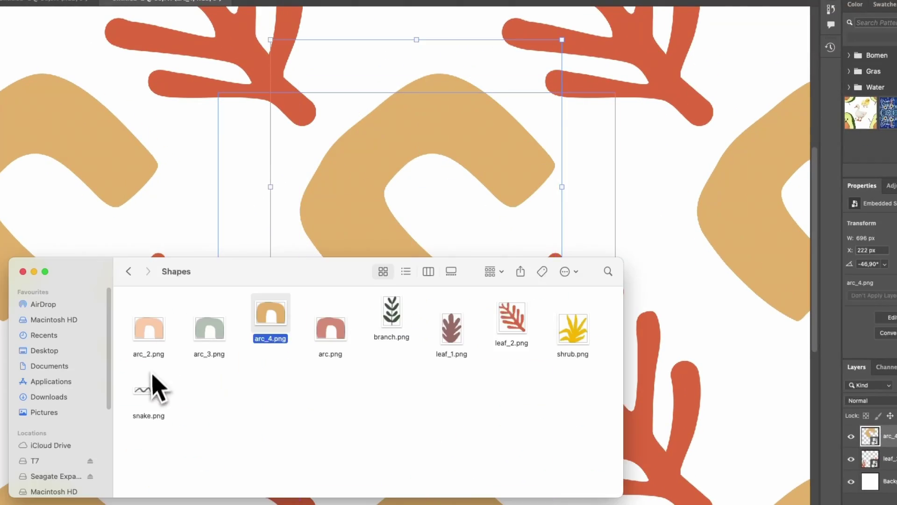
Place snake.png in the gap below the arc, beside the leaf
drag(156, 388, 487, 301)
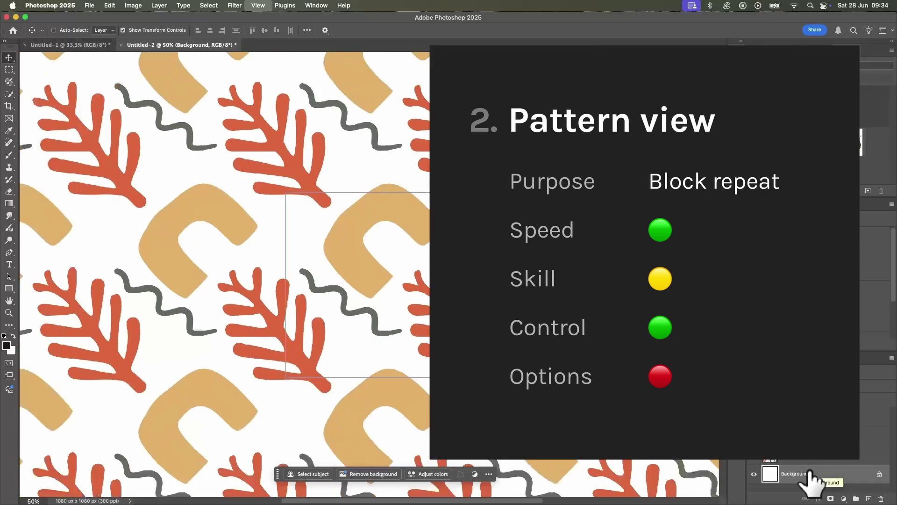
key(super+minus)
key(super+minus)
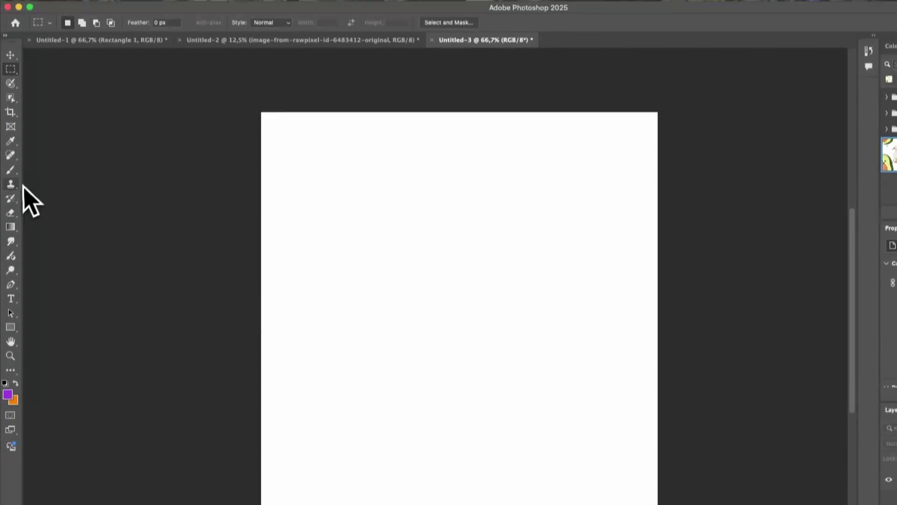
Enable mandala paint symmetry with 3 segments for the Brush tool on the blank canvas
click(11, 138)
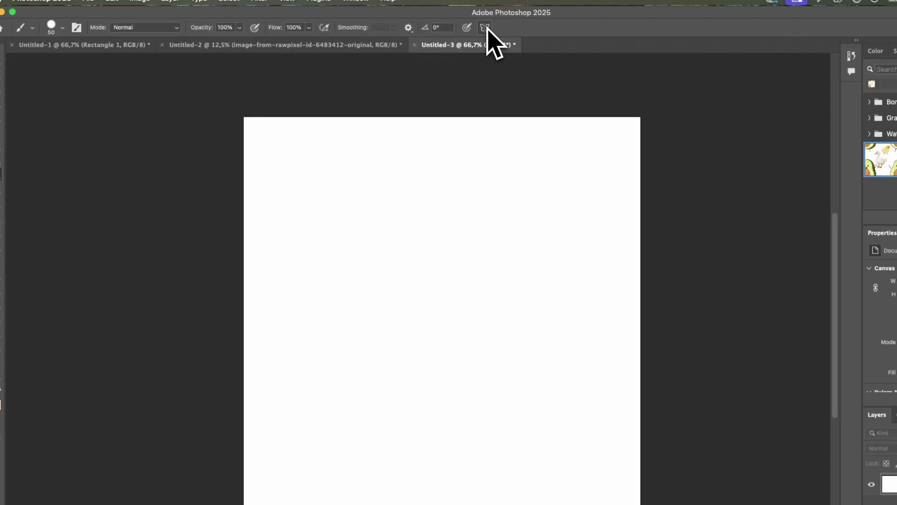
click(485, 27)
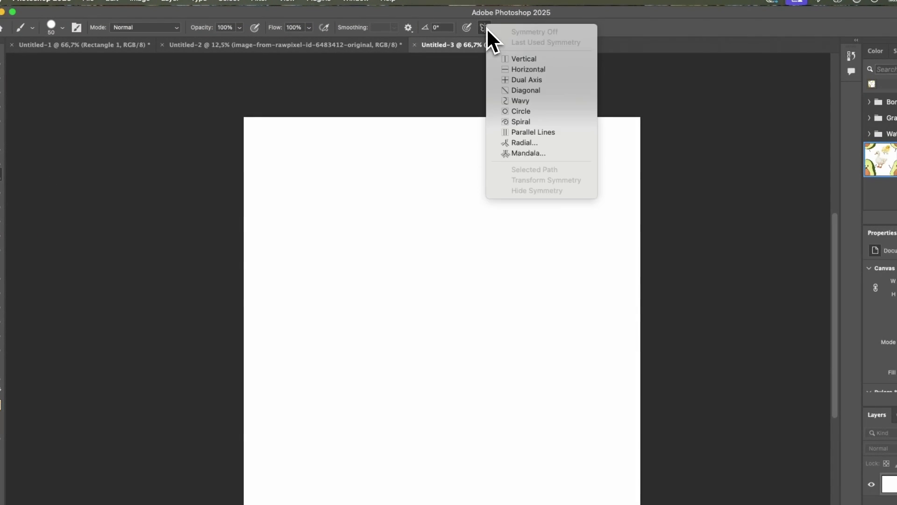
click(531, 153)
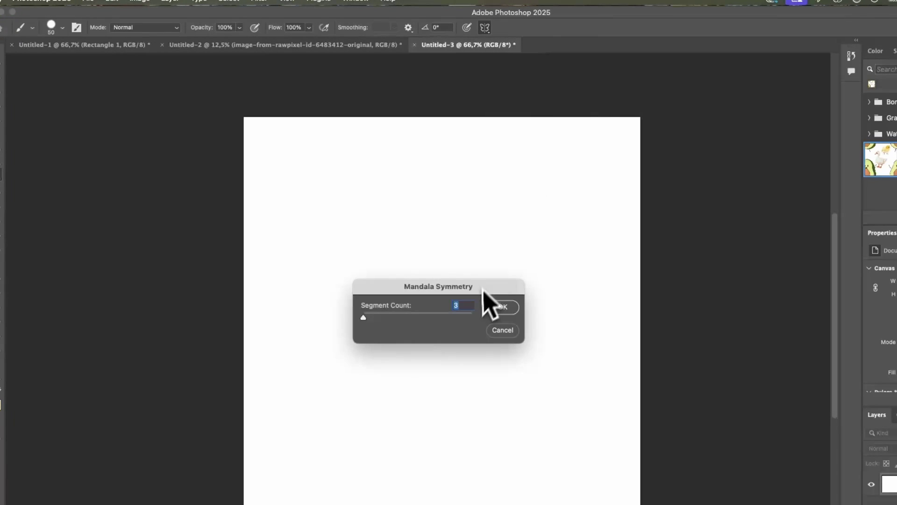
Paint thick orange strokes, wavy lines and dots around the symmetry axes with a 50 px brush
click(1, 188)
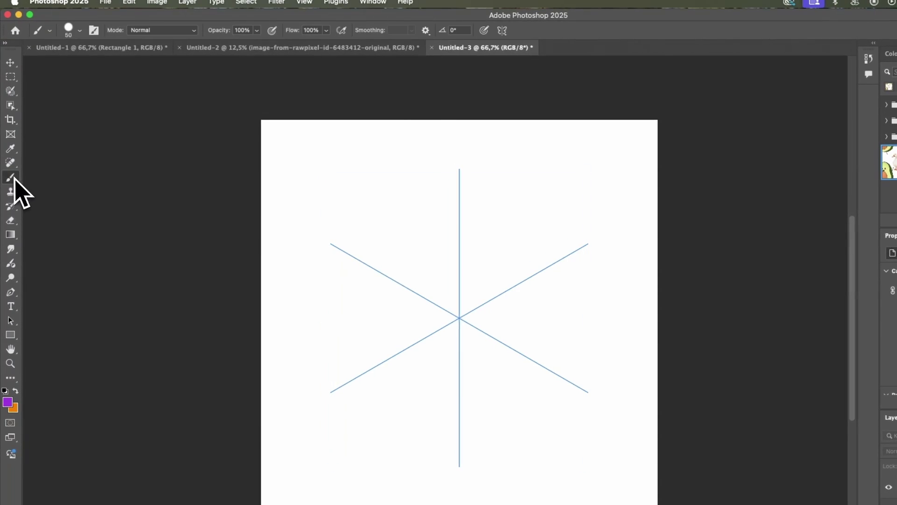
click(55, 29)
mouse_move(402, 277)
mouse_down()
mouse_move(356, 193)
mouse_move(295, 170)
mouse_move(311, 168)
mouse_move(308, 142)
mouse_up()
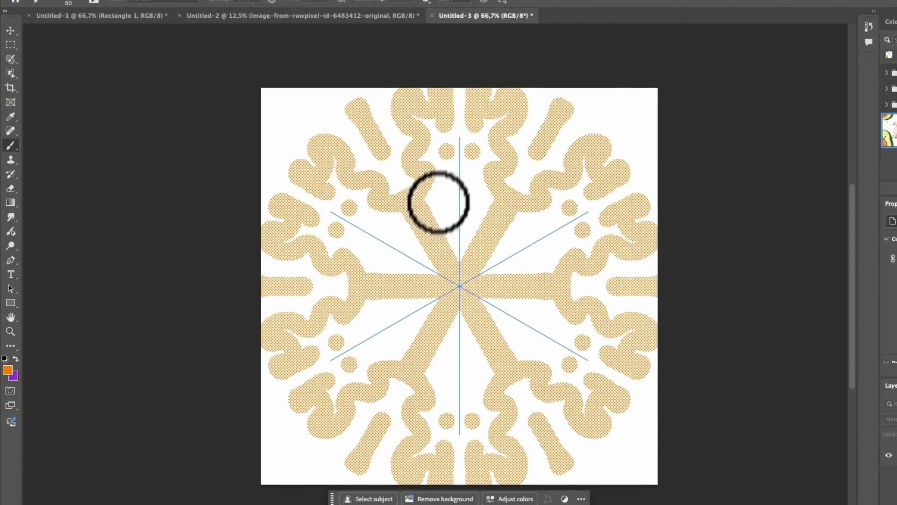
Paint purple zigzags, long strokes and small dots over the orange mandala with a 20 px brush
click(79, 0)
scroll(133, 169, down, 1)
click(89, 173)
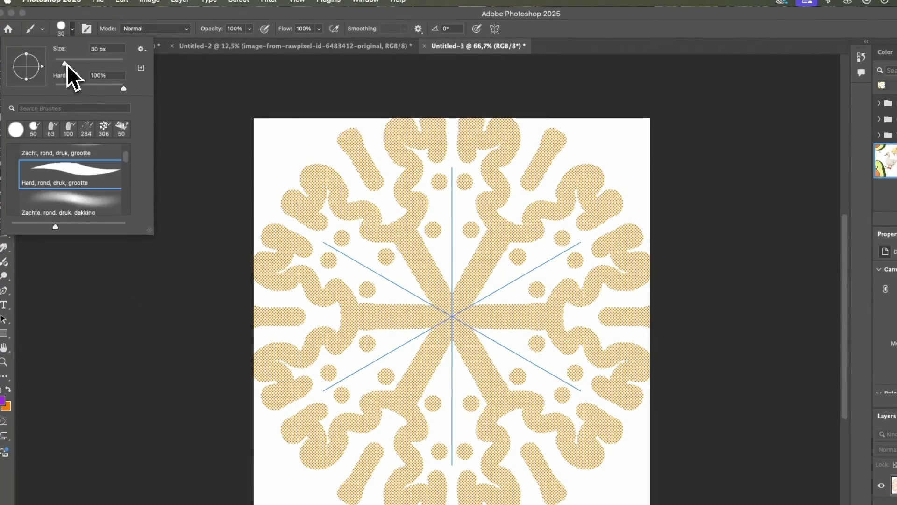
drag(439, 293, 435, 272)
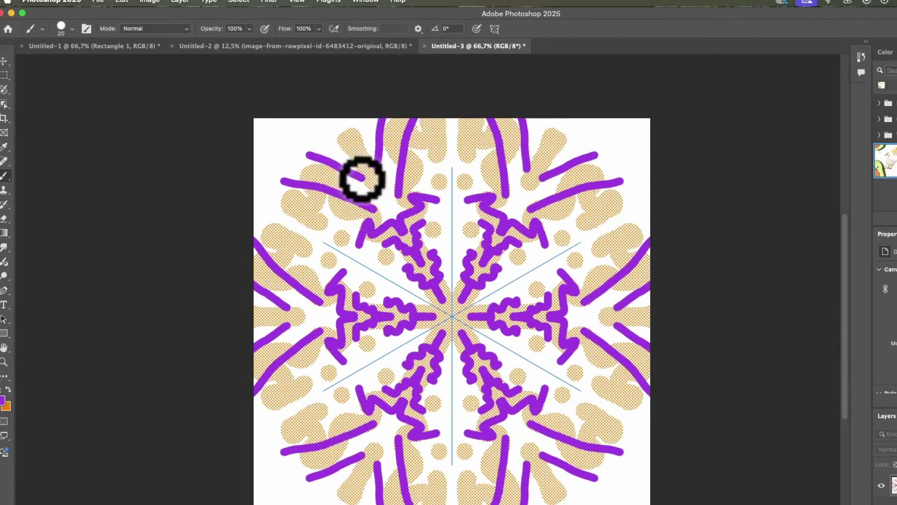
click(416, 172)
click(341, 238)
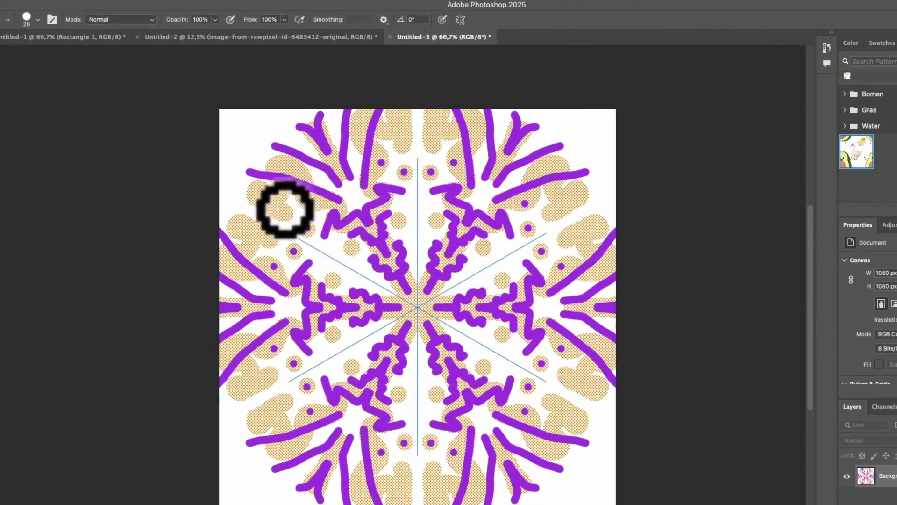
Turn on Pattern Preview for the mandala and show many repeats of it at 25% zoom
key(m)
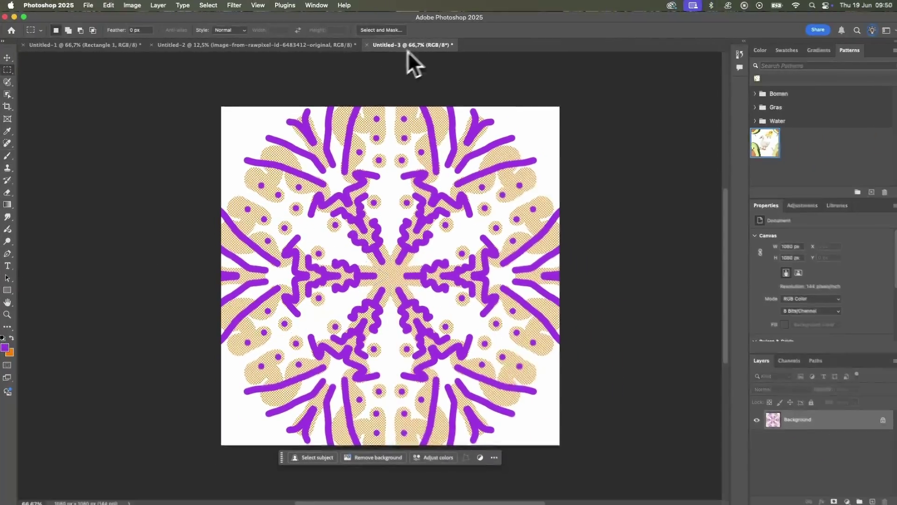
click(242, 4)
click(270, 180)
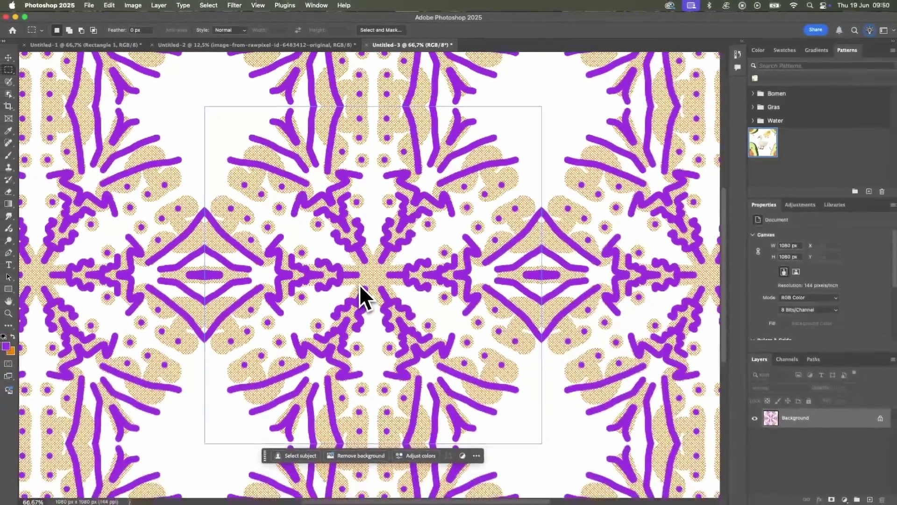
key(super+minus)
key(super+minus)
key(super+minus)
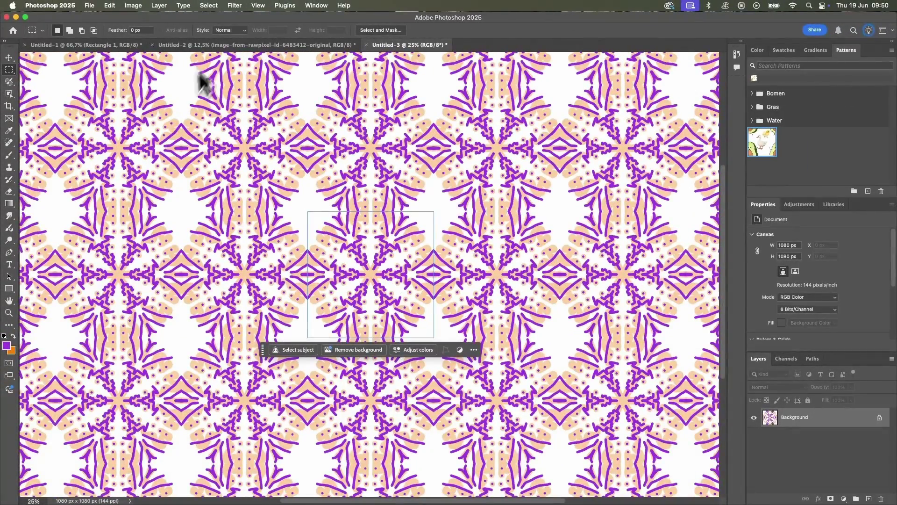
Apply a new mandala symmetry with a segment count of 3 to the brush over the previewed pattern
key(b)
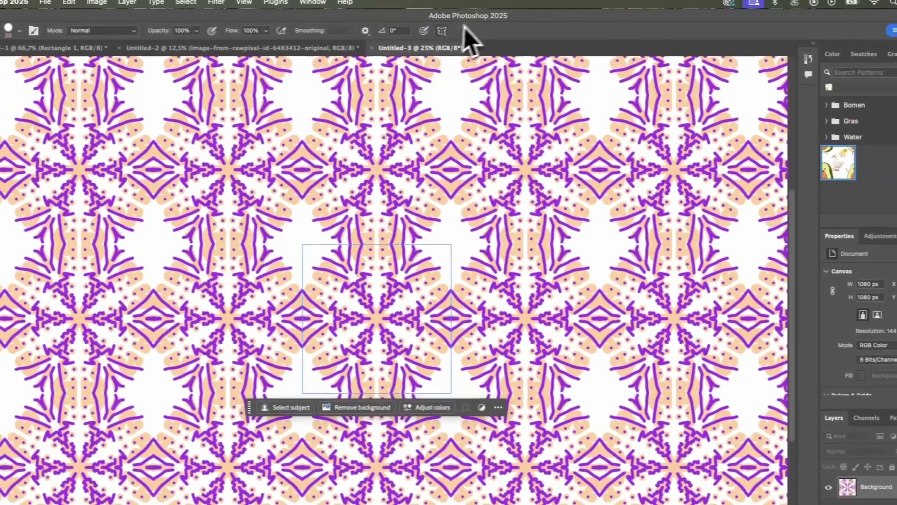
click(426, 31)
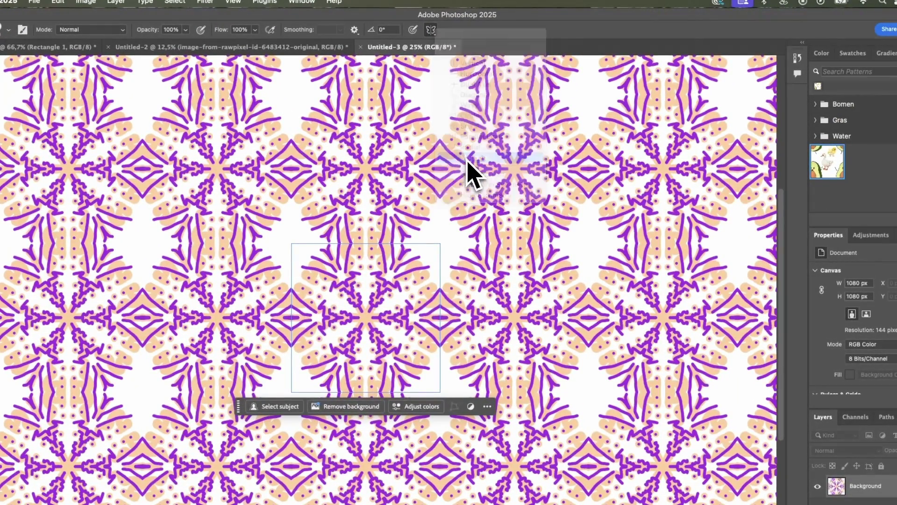
click(468, 159)
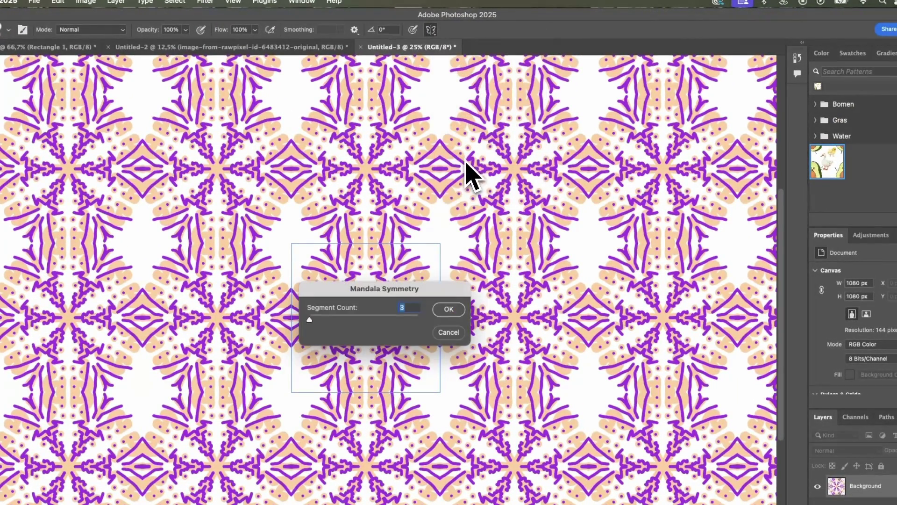
click(448, 309)
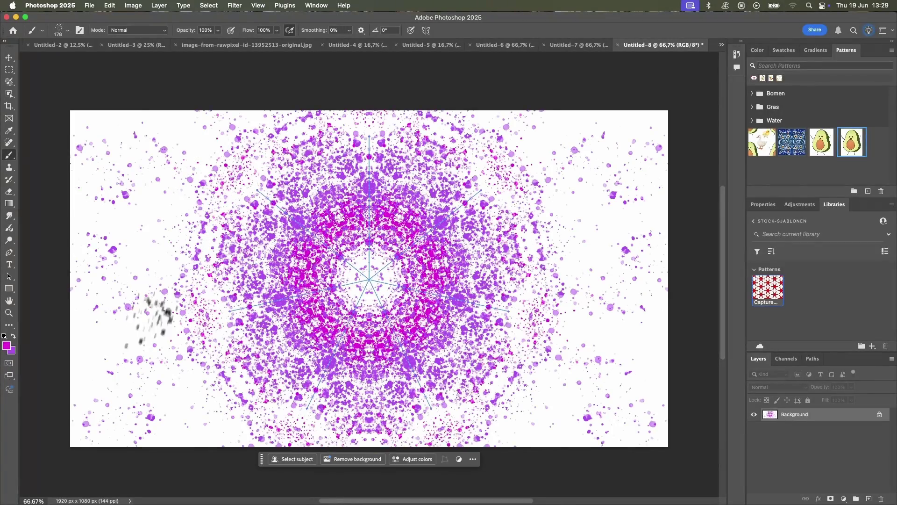
click(68, 30)
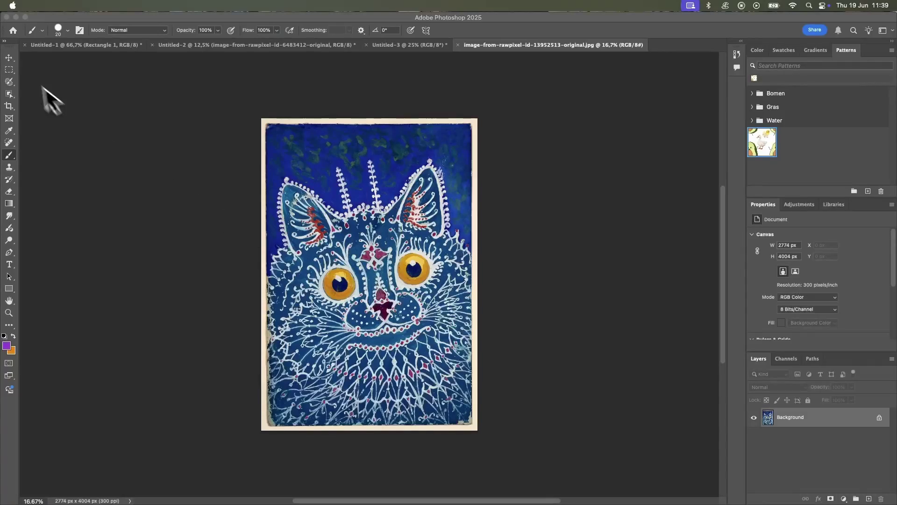
Select a rectangular area of about 2558 × 2489 px around the cat's face and copy it
click(9, 69)
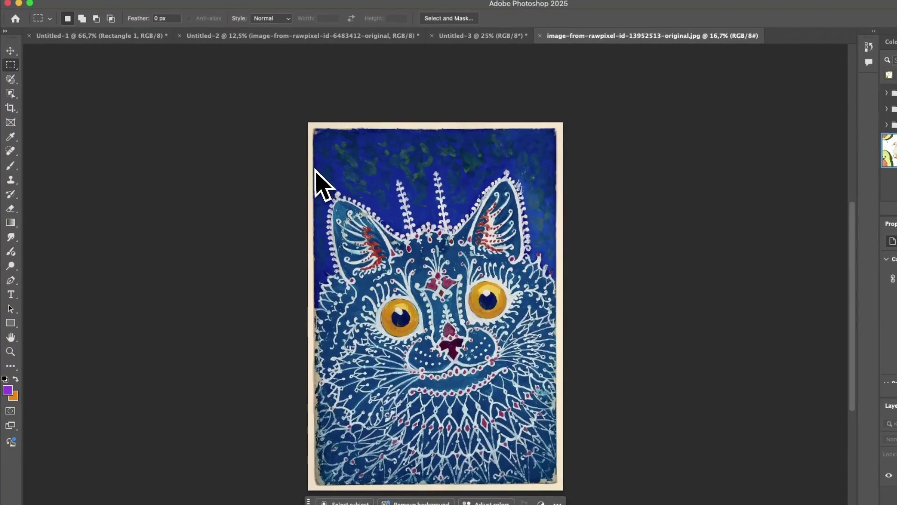
drag(325, 177, 521, 392)
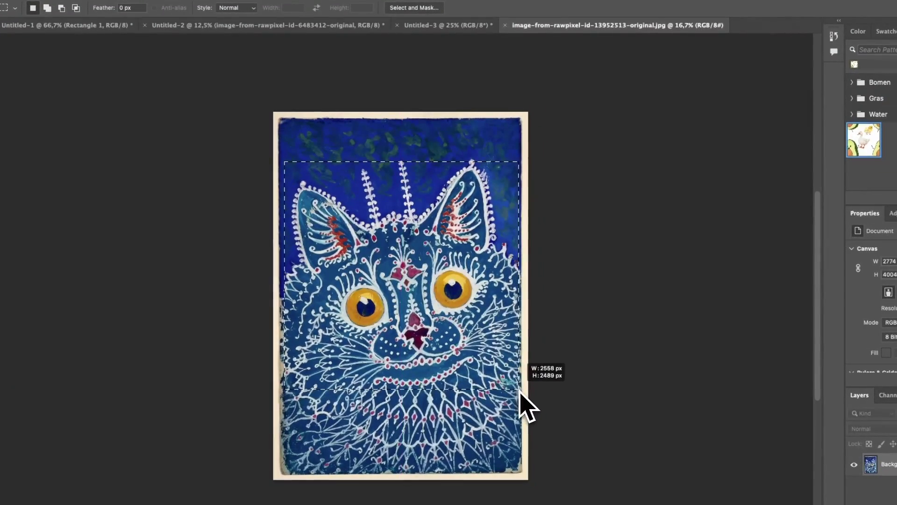
click(111, 6)
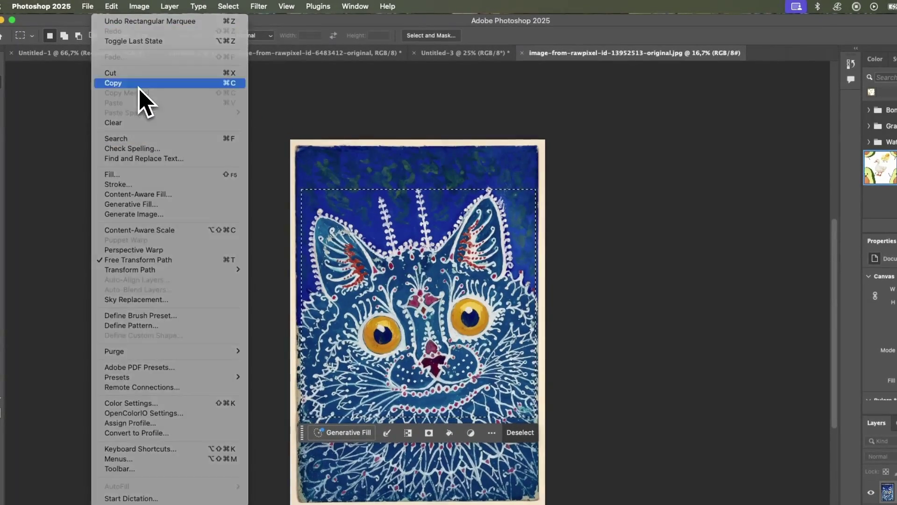
click(140, 83)
click(111, 6)
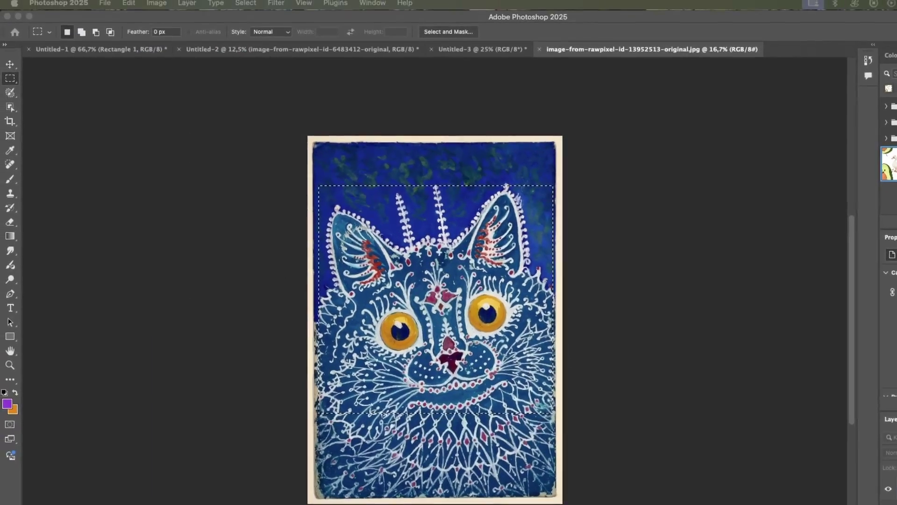
Create a new document at twice the clipboard's width and height, 5116 pixels wide
key(super+n)
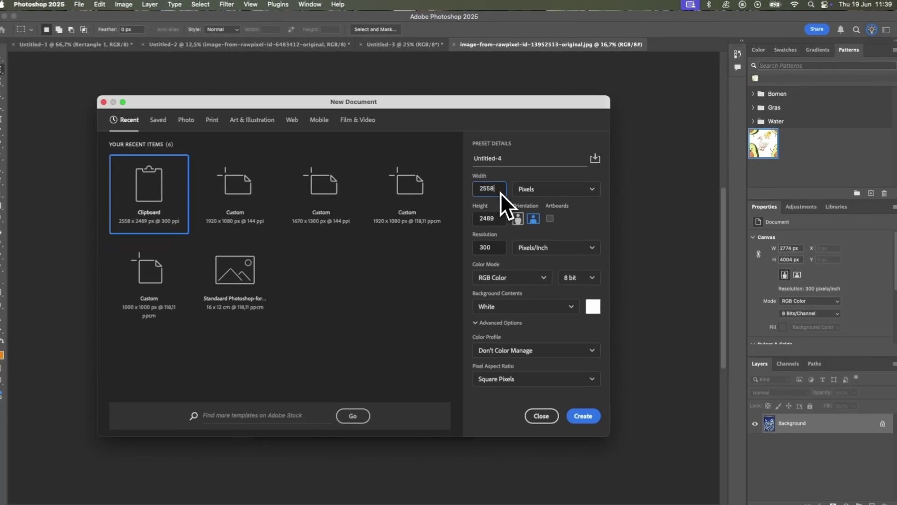
text(2)
key(Tab)
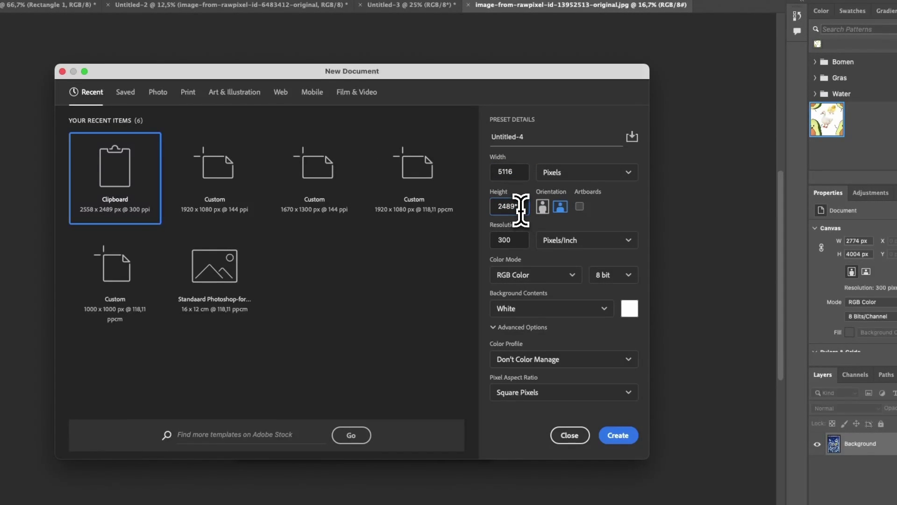
click(615, 435)
Paste the cat crop into the canvas's upper-left corner and place a duplicate layer directly beside it in the upper-right corner
key(ctrl+v)
drag(425, 319, 309, 197)
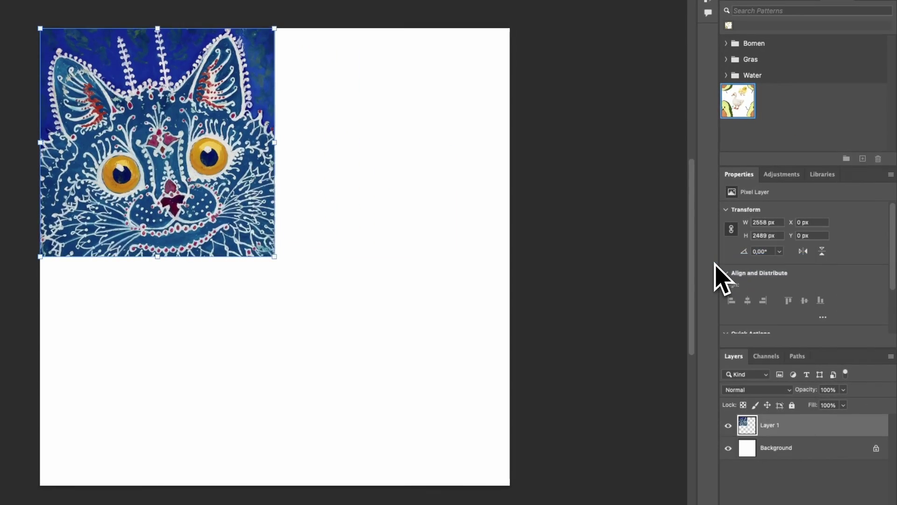
key(super+j)
drag(197, 202, 431, 203)
Flip the duplicated cat layer horizontally so it mirrors the original
click(132, 5)
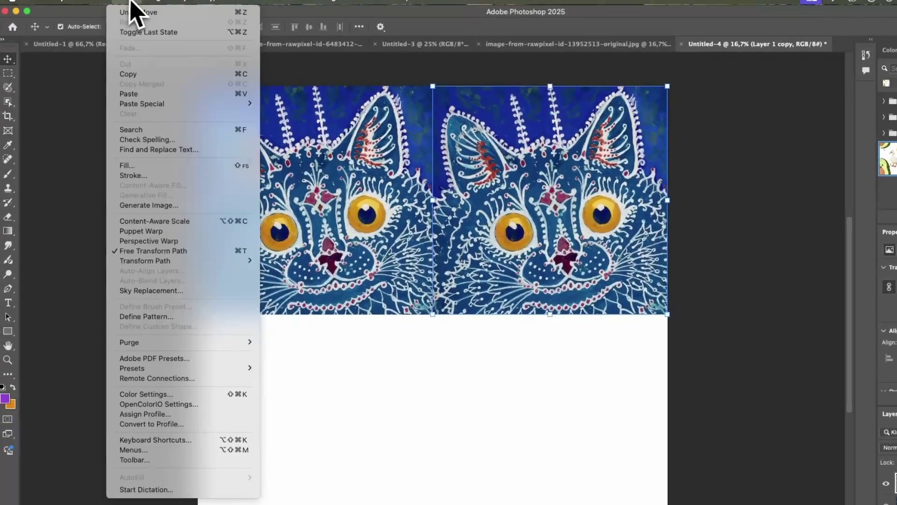
mouse_move(196, 261)
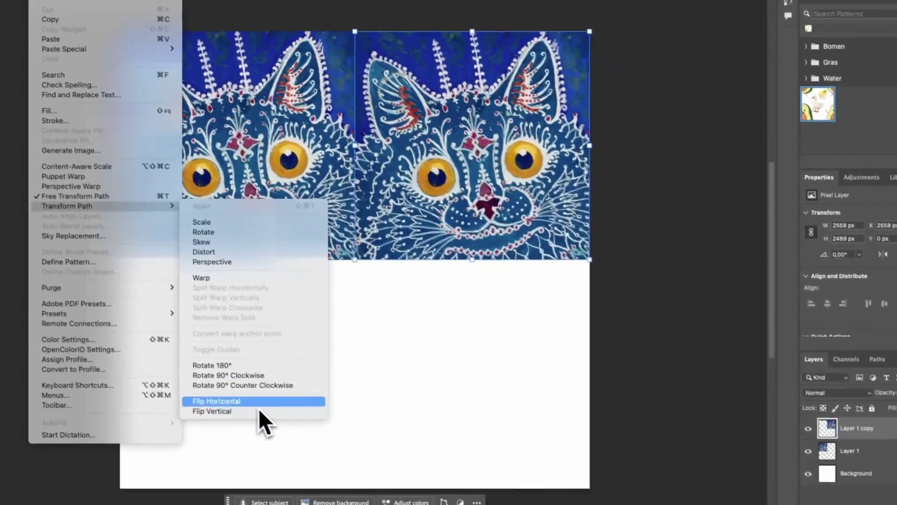
click(259, 401)
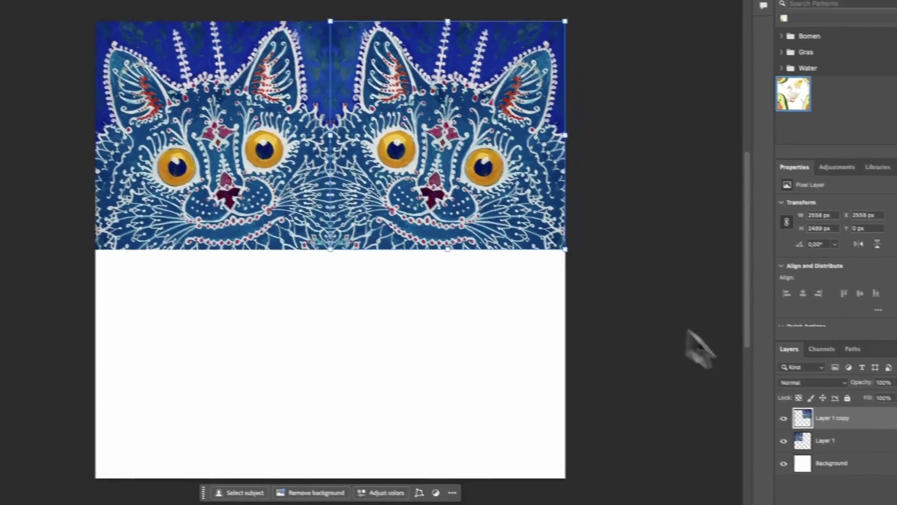
Duplicate both upper cat layers together and place the copies directly below, covering the canvas's lower half
shift+click(841, 450)
right_click(860, 440)
key(Escape)
key(super+j)
drag(220, 175, 220, 404)
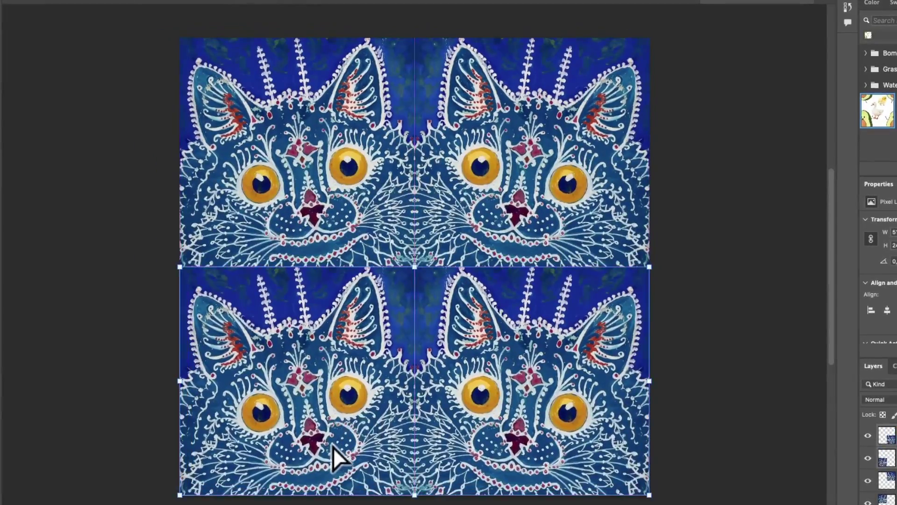
Flip the duplicated lower cat pair vertically so it mirrors the upper row
click(1, 0)
mouse_move(45, 184)
click(341, 450)
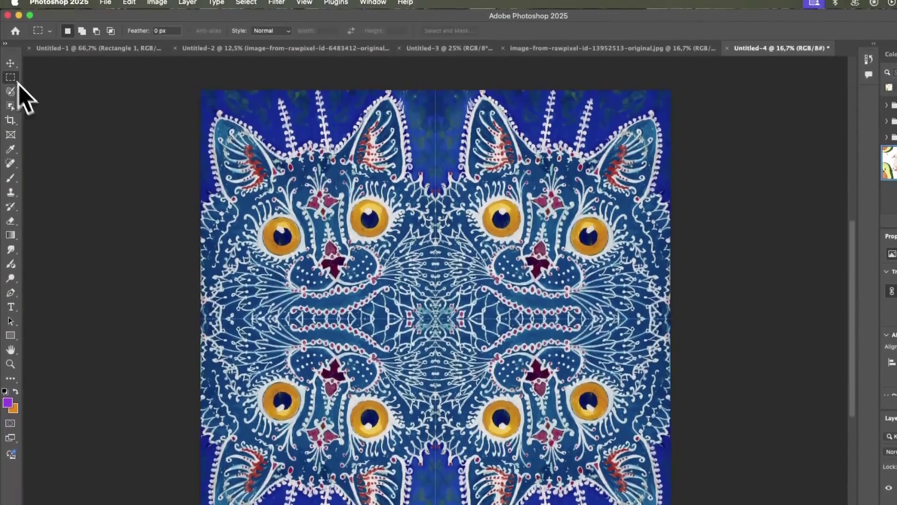
click(11, 33)
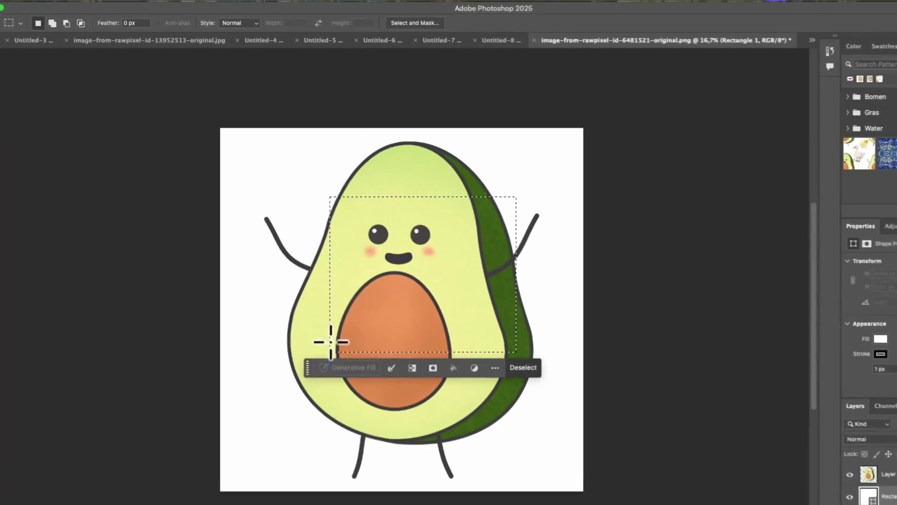
Select a rectangular area of about 2124 × 1698 px across the avocado's face and pit and copy it
drag(331, 354, 540, 184)
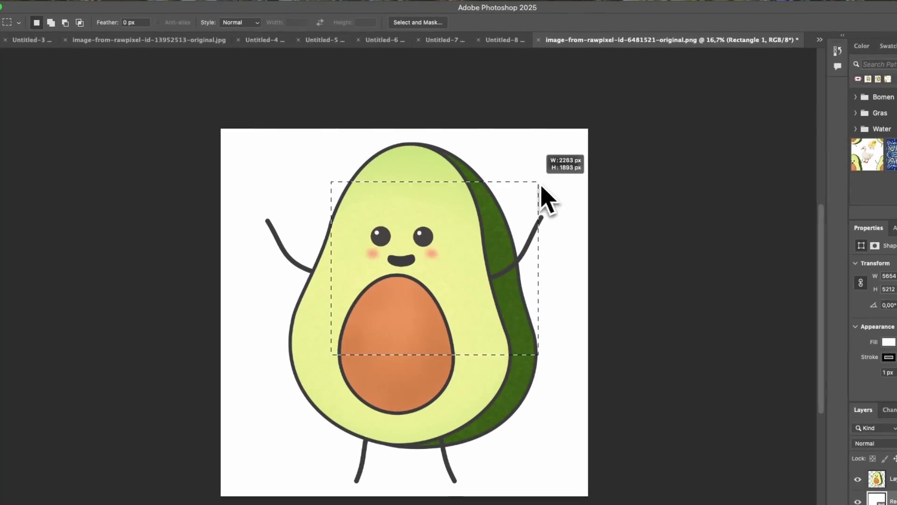
click(118, 6)
click(140, 92)
Create a 4248 × 3396 px document, paste the avocado crop and move it into the canvas's upper-left corner
key(ctrl+n)
click(496, 206)
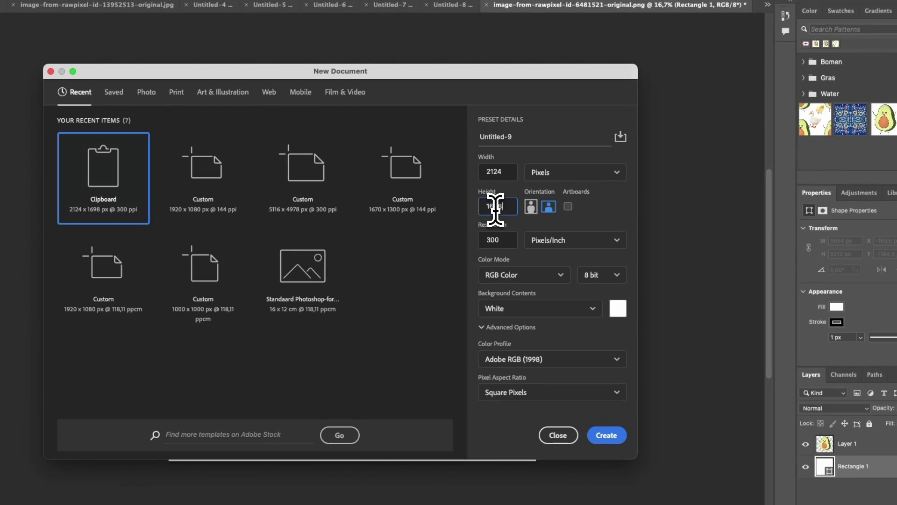
click(603, 436)
key(ctrl+v)
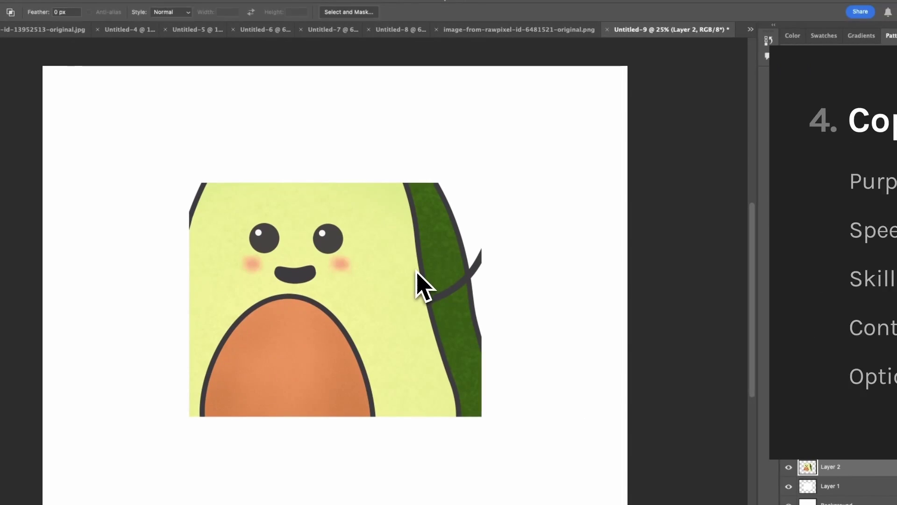
drag(420, 276, 281, 169)
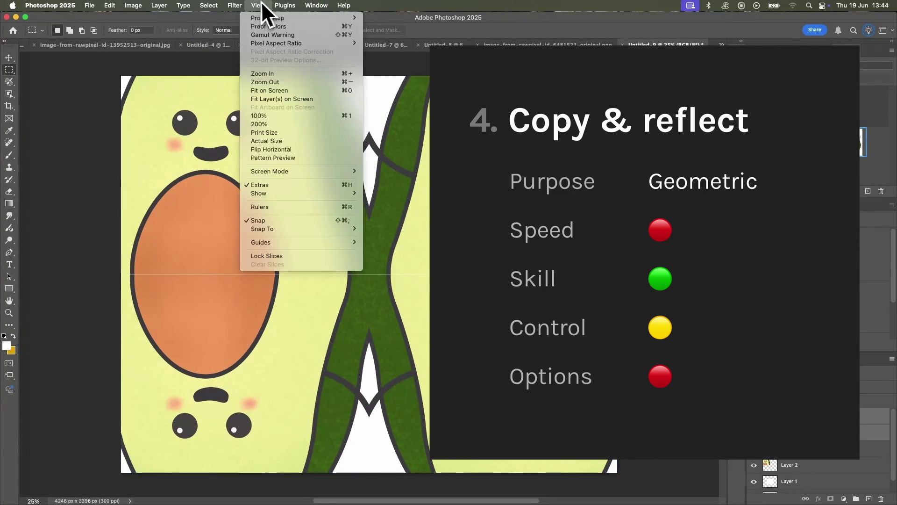
Turn on Pattern Preview for the mirrored avocado tile
click(276, 158)
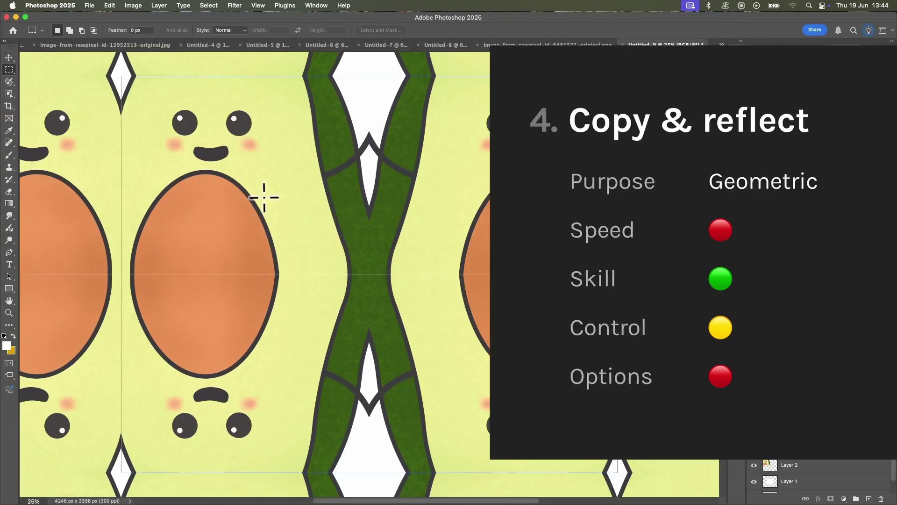
key(ctrl+minus)
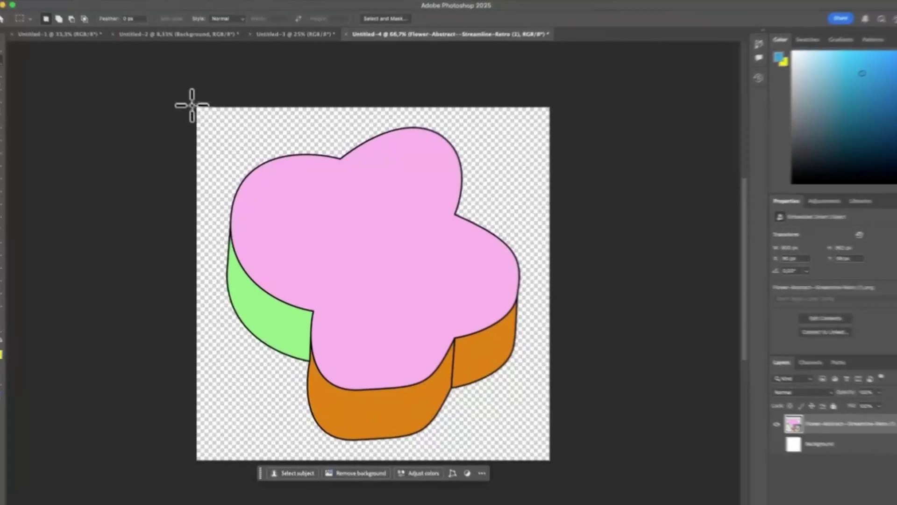
Select the whole flower canvas and save it as a pattern preset named New Pattern
drag(195, 100, 568, 472)
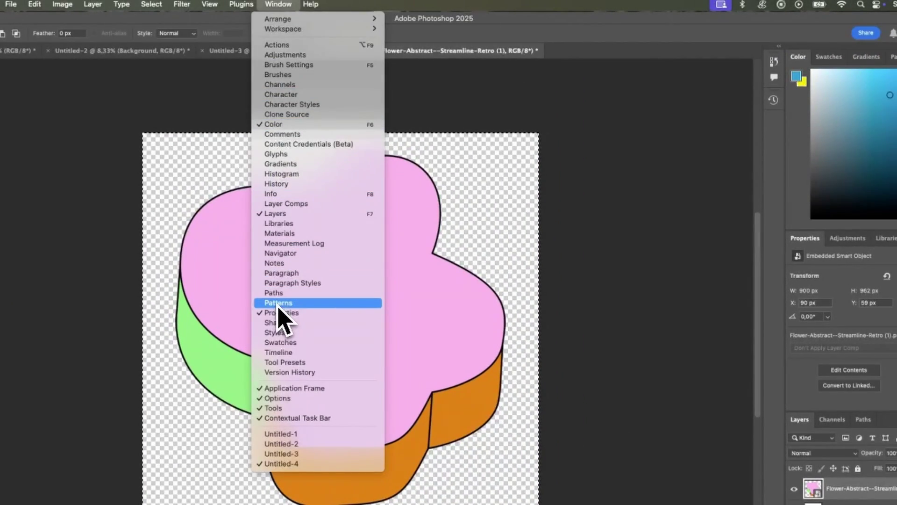
click(278, 303)
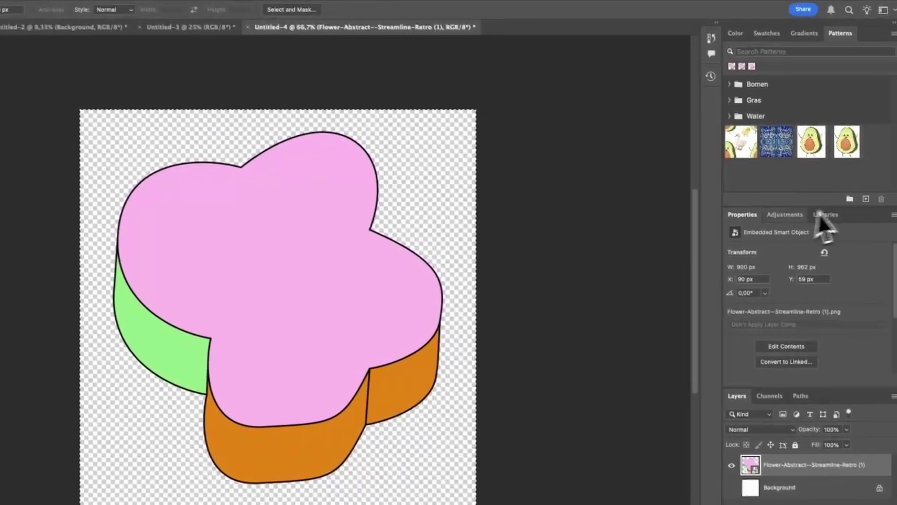
click(863, 198)
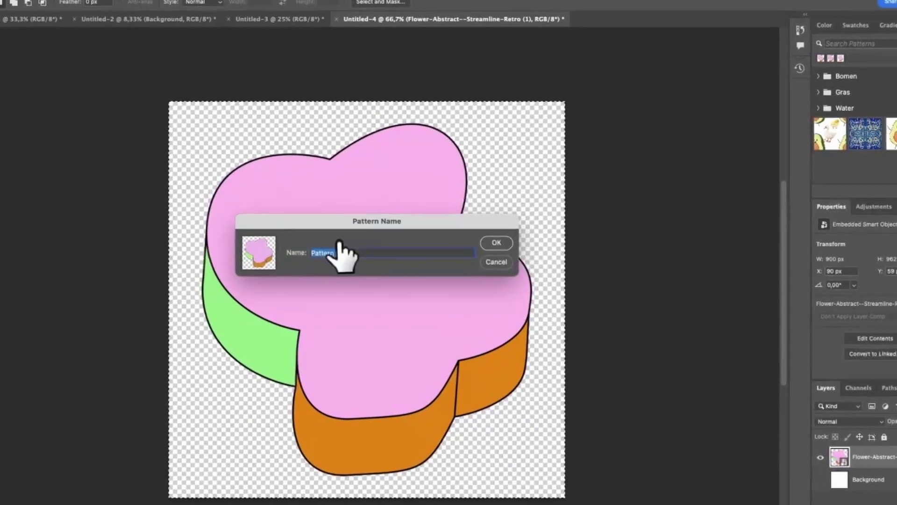
text(New Pattern)
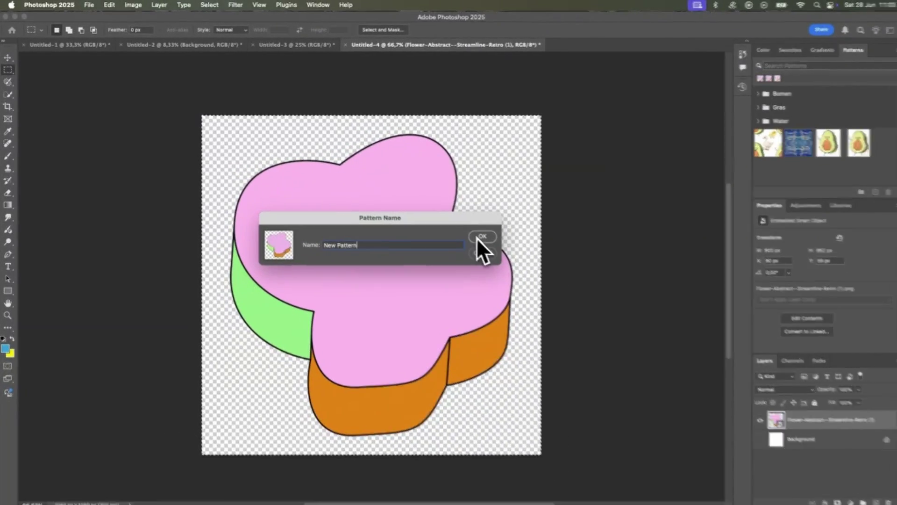
click(478, 235)
Create a new blank white document of 1920 × 1080 px
click(89, 5)
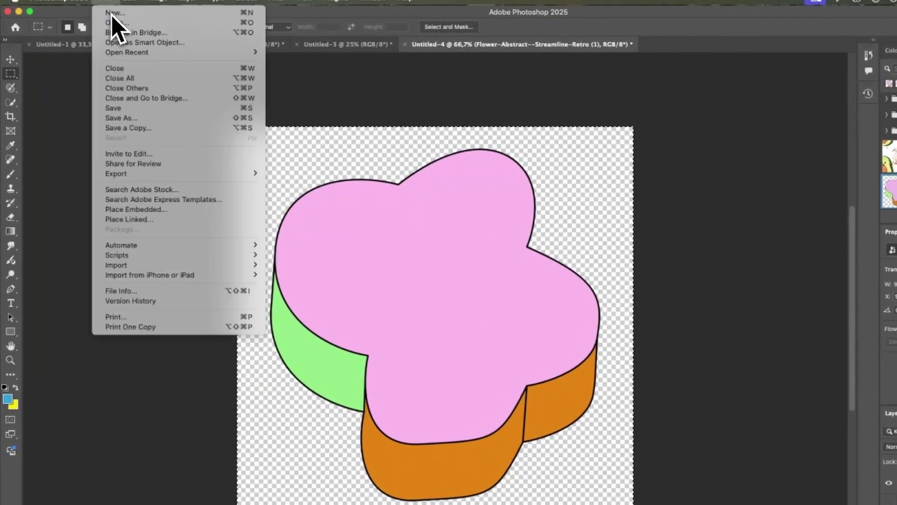
click(113, 14)
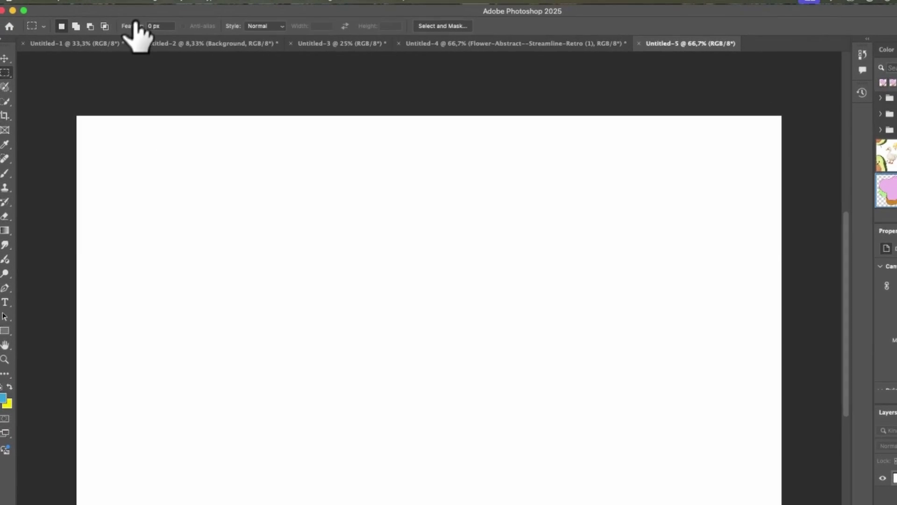
Start a pattern fill with the flower pattern and the Symmetry Fill script, setting color and brightness randomness to 0
click(122, 2)
mouse_move(140, 2)
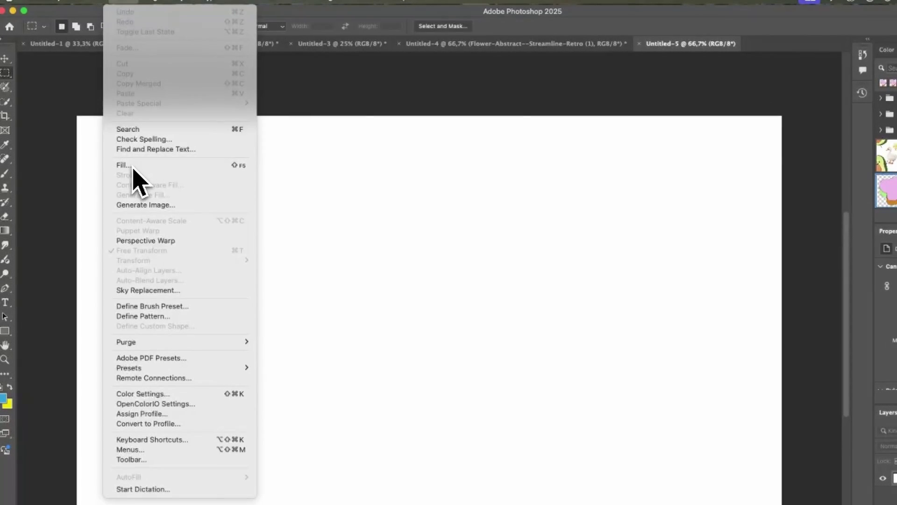
click(132, 166)
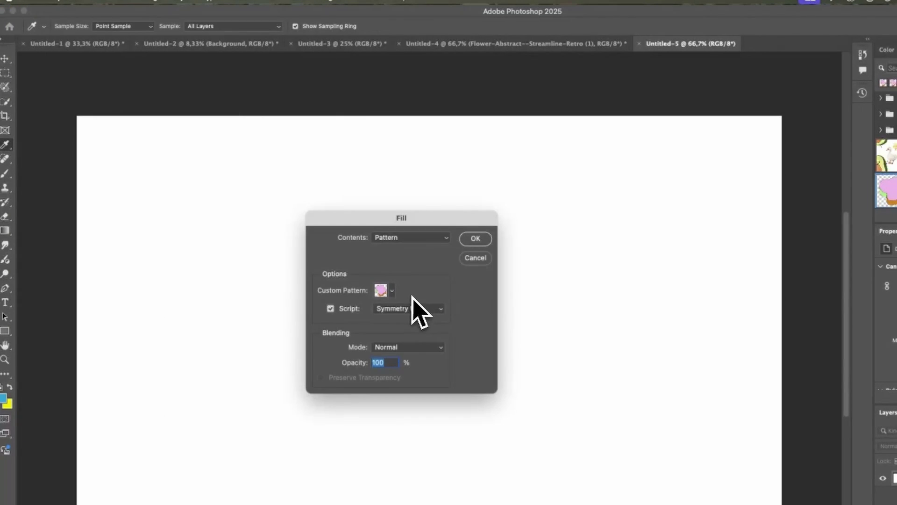
click(397, 240)
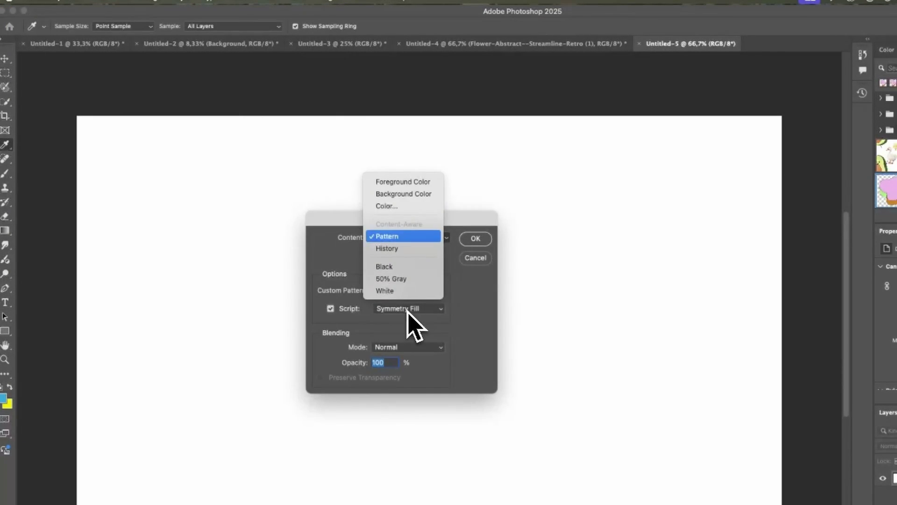
click(410, 320)
click(407, 306)
click(401, 305)
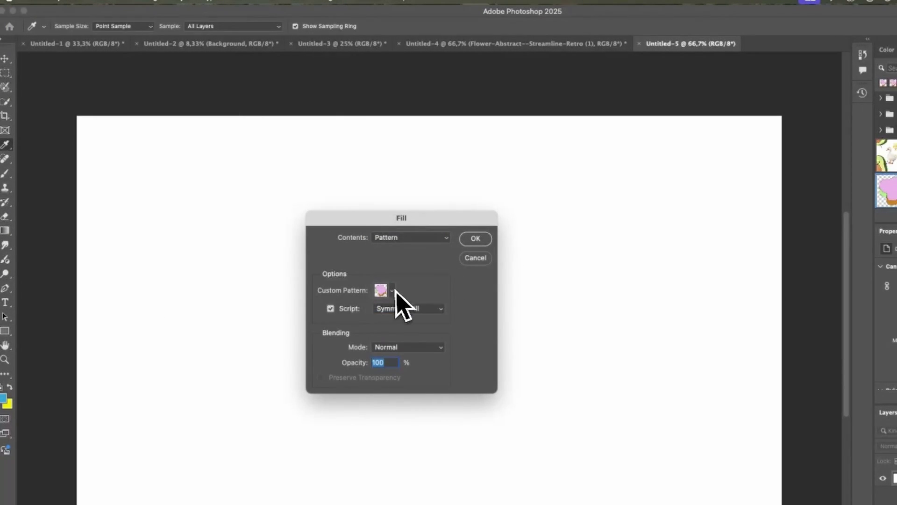
click(392, 289)
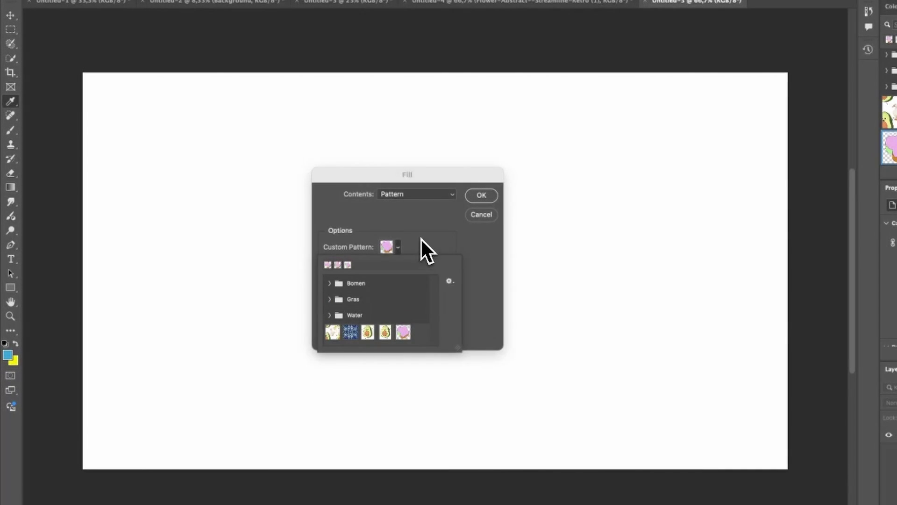
click(479, 197)
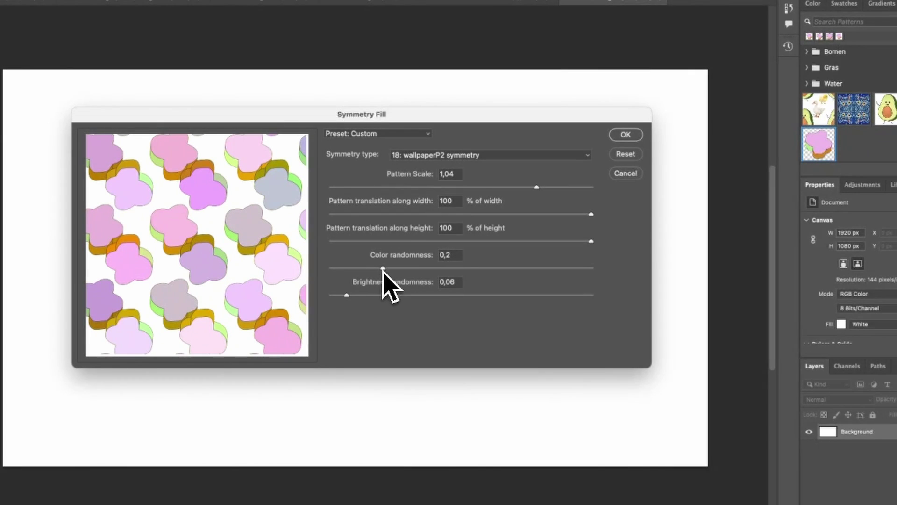
drag(381, 267, 294, 299)
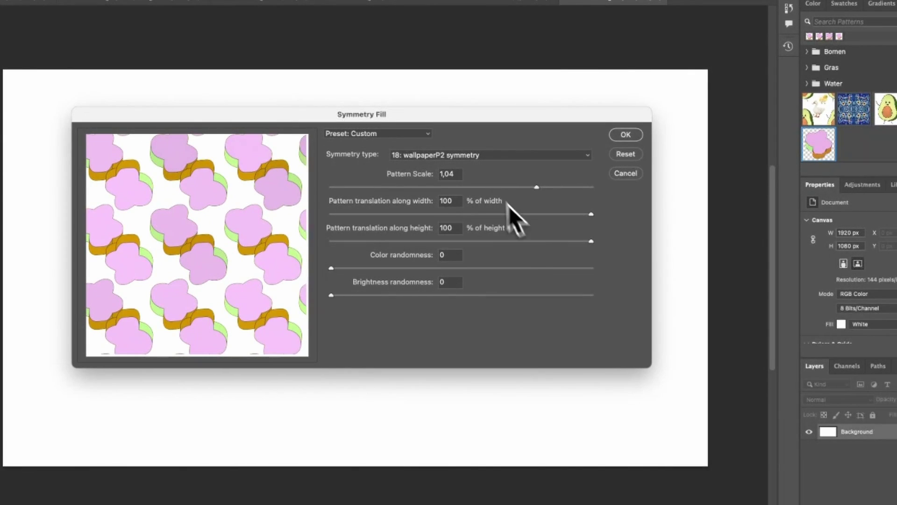
Try several wallpaper symmetry types for the flower fill, including wallpaperCM, wallpaperPGG, wallpaperP4G and wallpaperP3M1
click(491, 155)
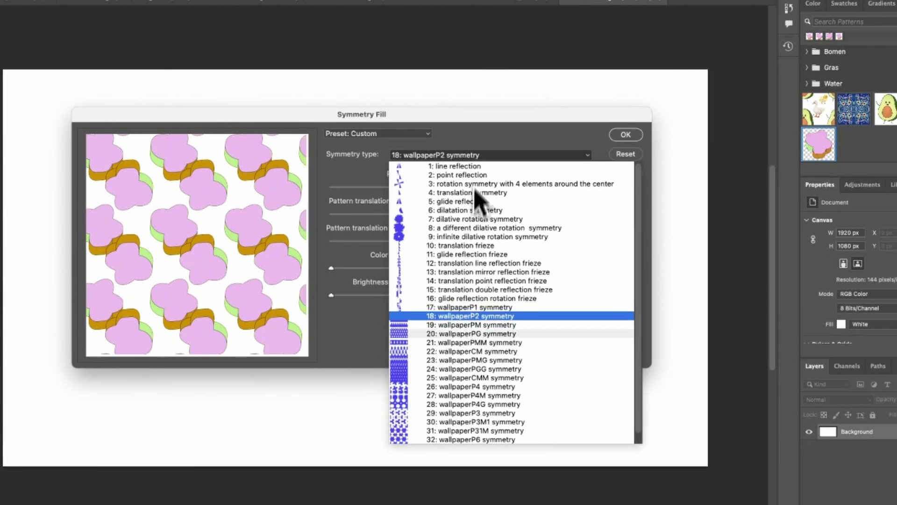
key(Down)
key(Return)
click(477, 155)
key(Down)
key(Down)
key(Down)
key(Return)
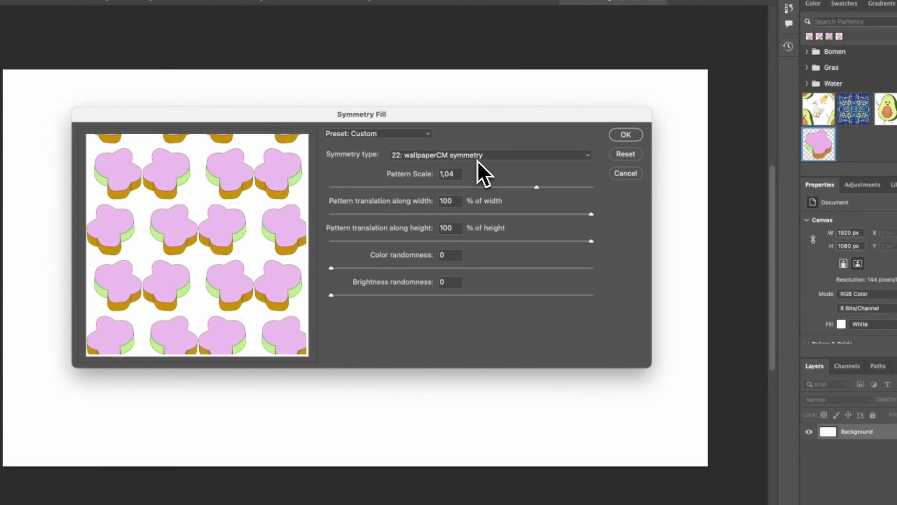
key(space)
key(Down)
key(Down)
key(Return)
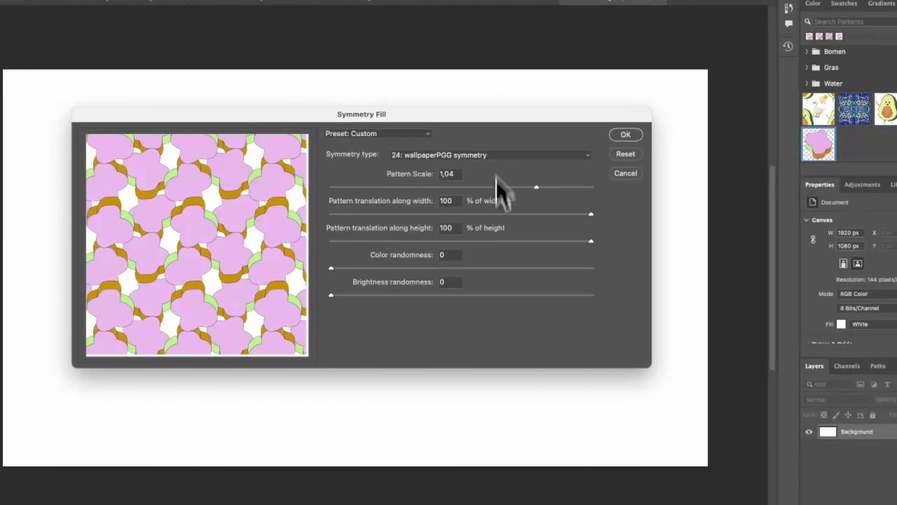
key(space)
key(Down)
key(Down)
key(Down)
key(Down)
key(Return)
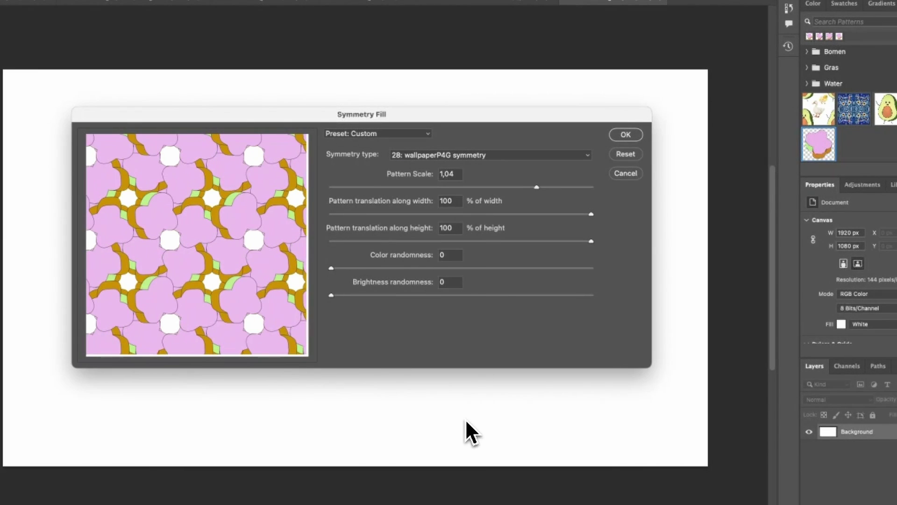
key(space)
key(Down)
key(Down)
key(Return)
Apply the flower fill with dilative rotation symmetry (type 7), pattern scale 1,01 and color randomness 0,19
key(space)
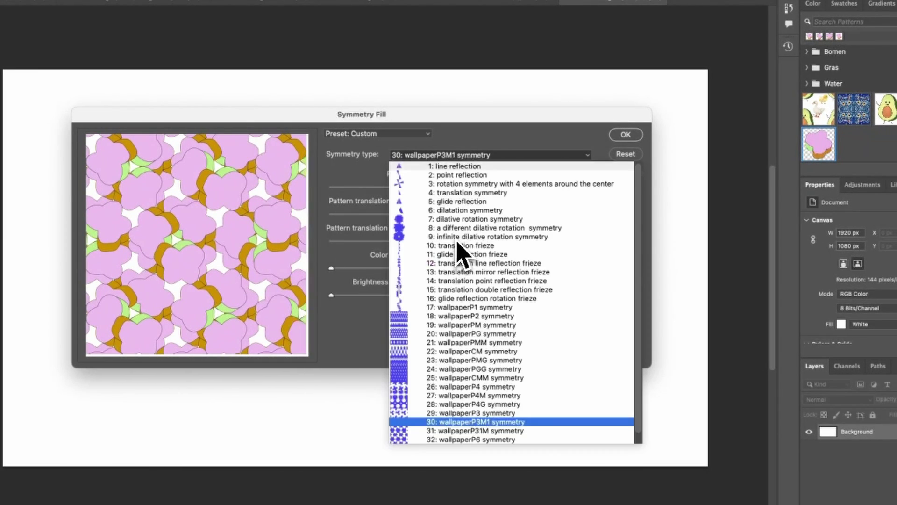
click(447, 219)
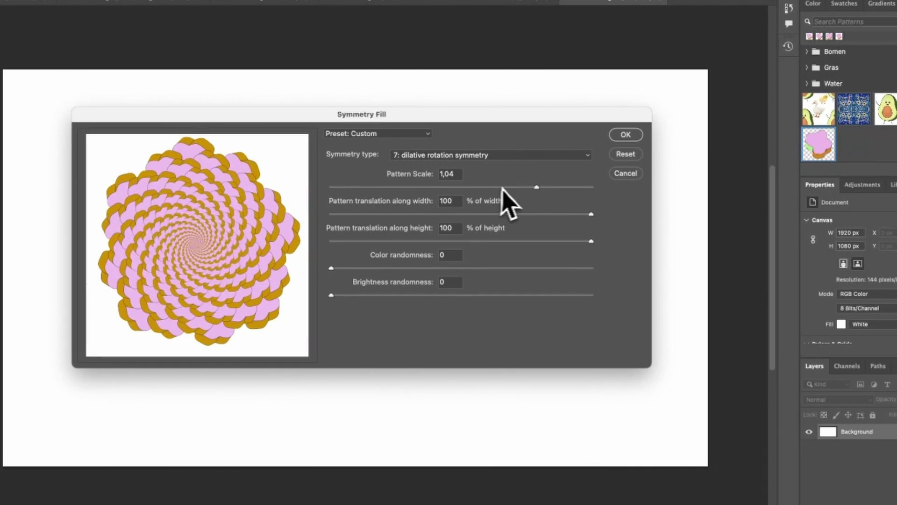
drag(537, 188, 529, 187)
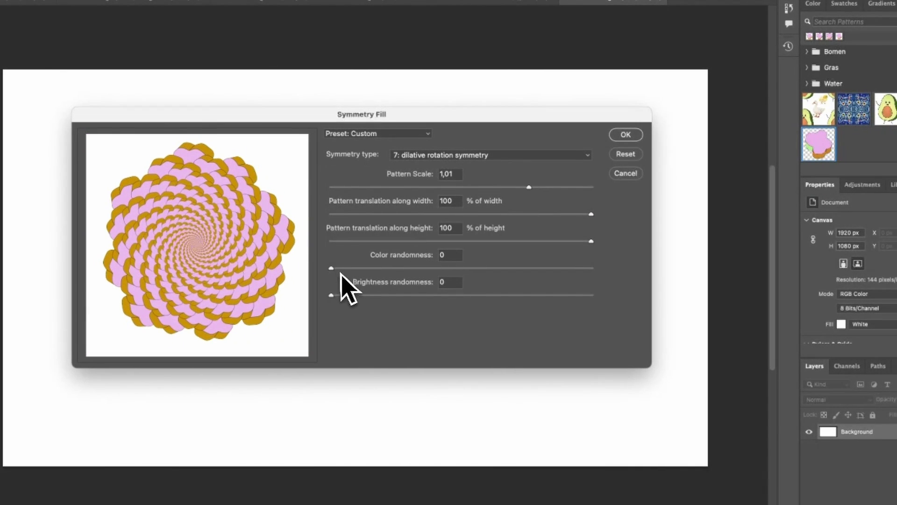
drag(331, 268, 381, 268)
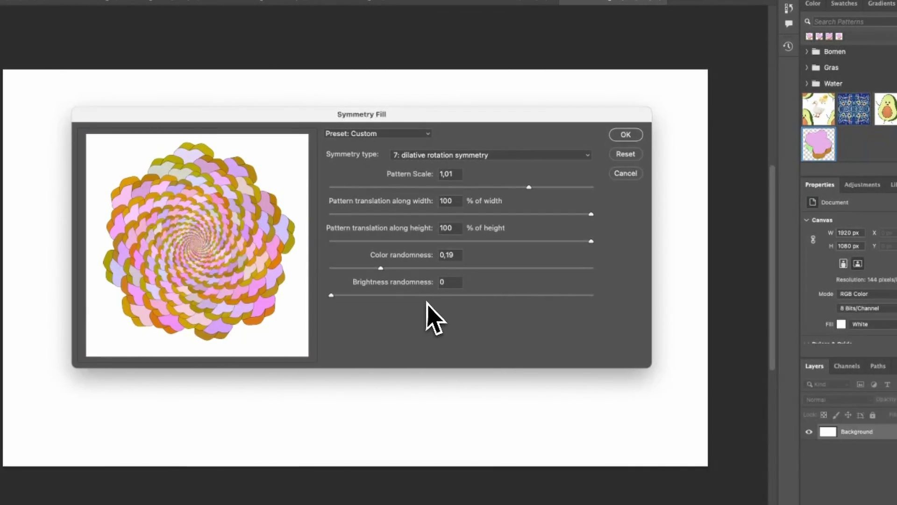
click(626, 135)
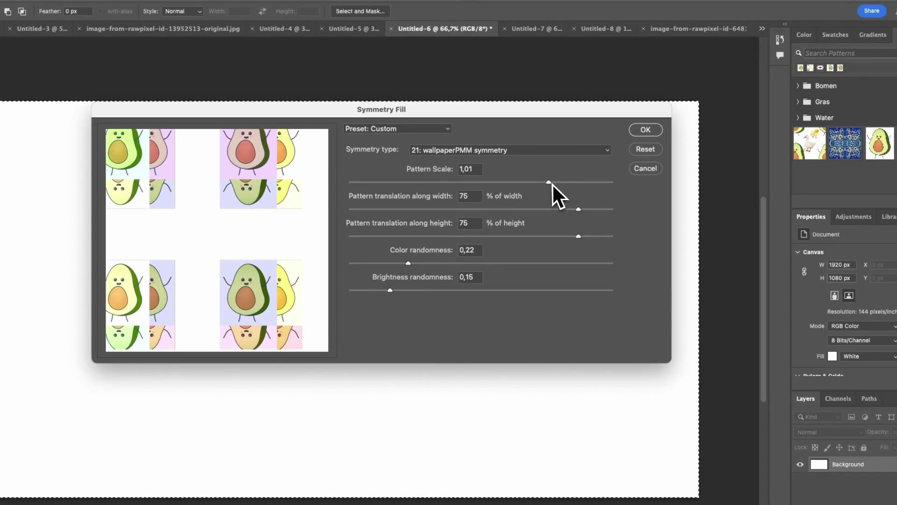
Lower the avocado Symmetry Fill's pattern scale to 0,35 and apply it with wallpaperP4G symmetry, translated 39% of width and 46% of height
drag(551, 183, 531, 183)
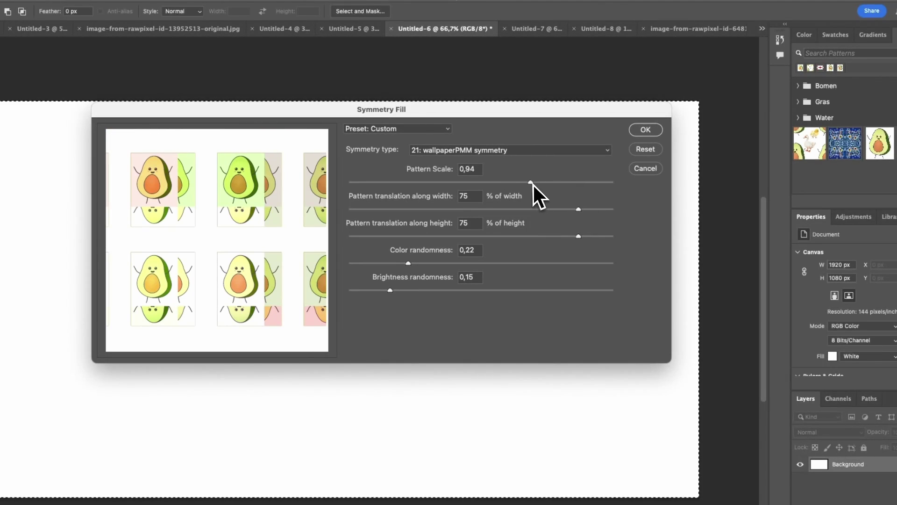
drag(531, 187, 517, 184)
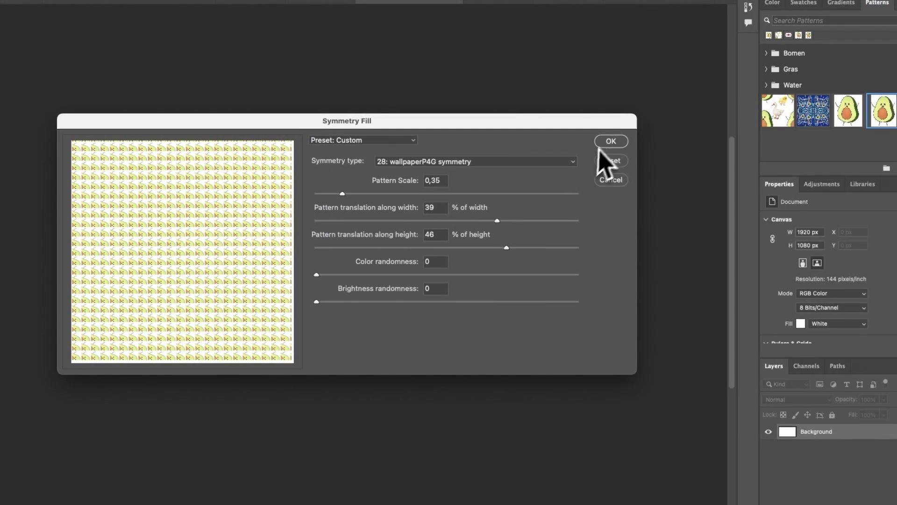
click(612, 141)
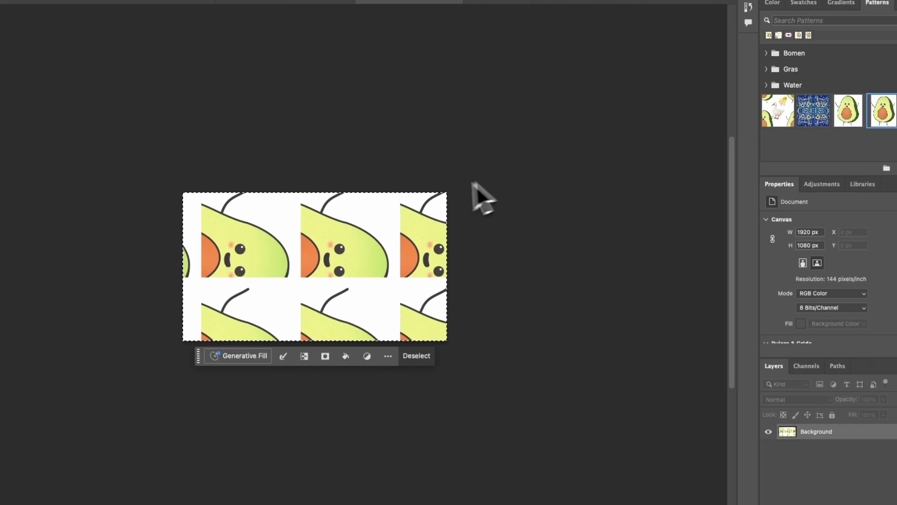
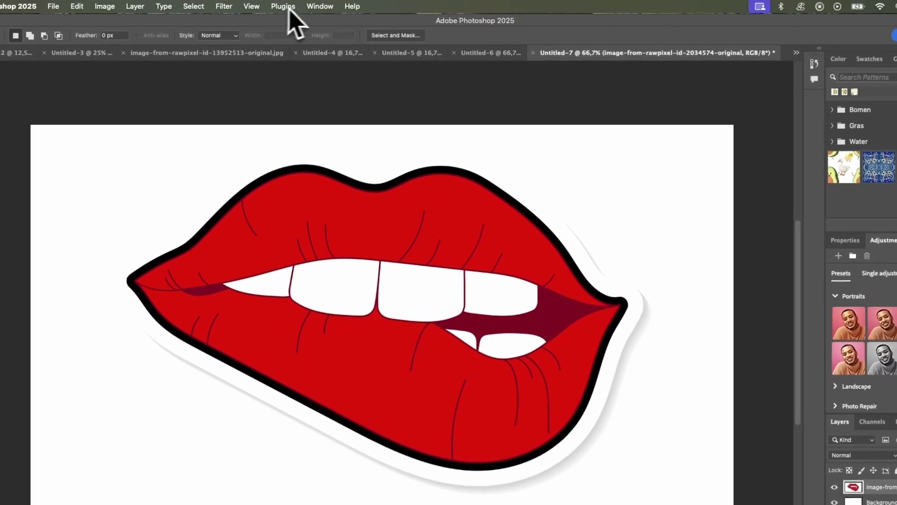
Start Extract from Image on the red lips artwork from the library options
click(320, 6)
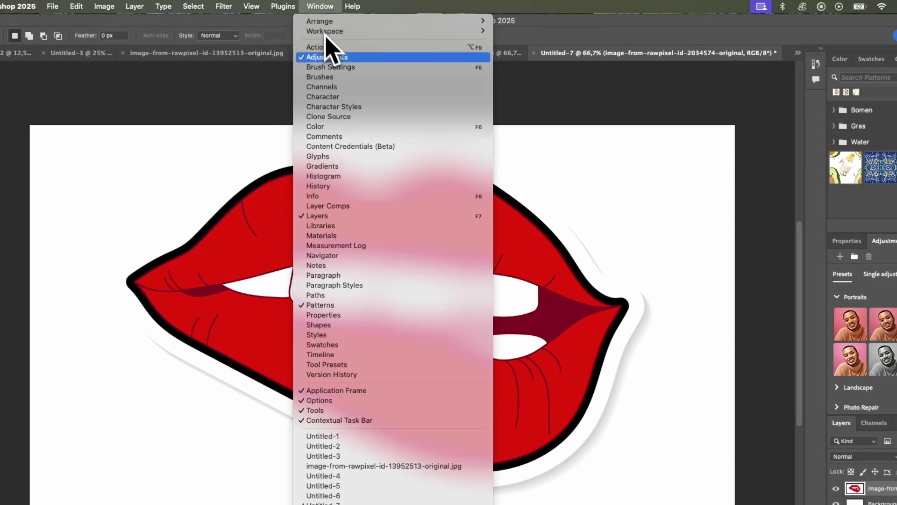
click(320, 226)
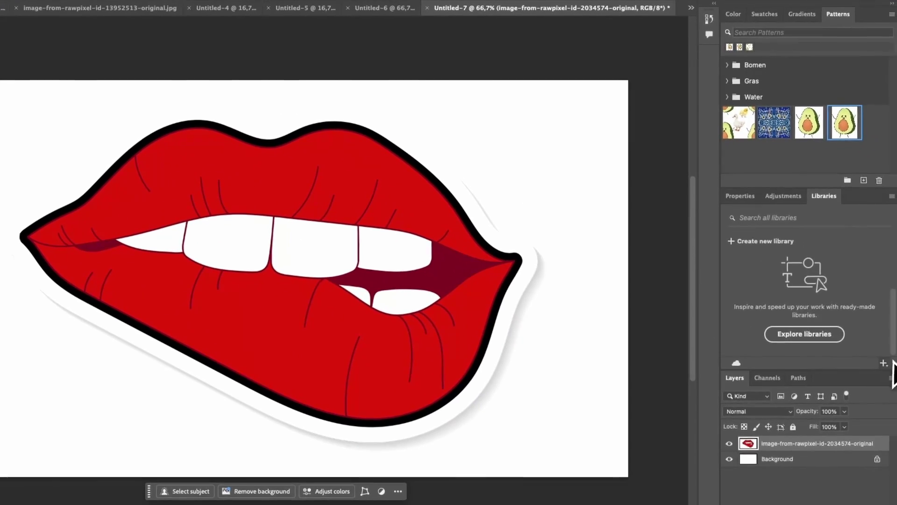
click(882, 362)
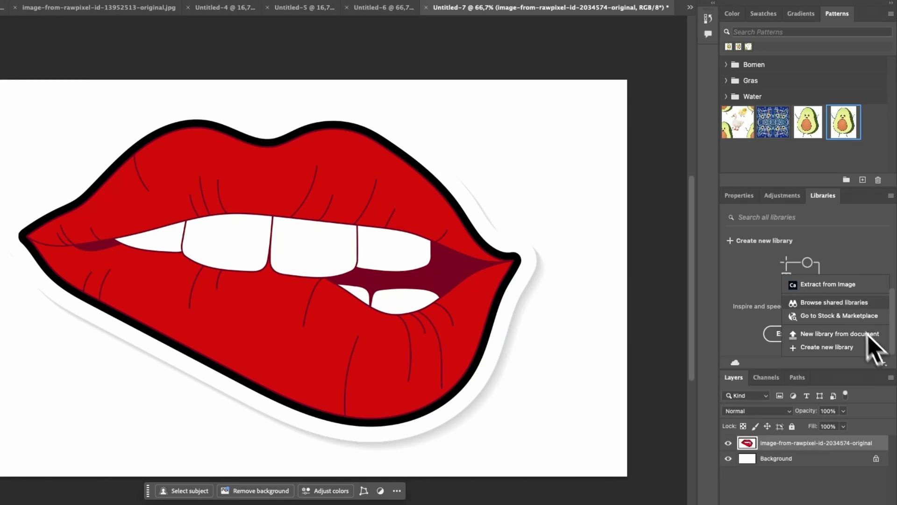
click(848, 286)
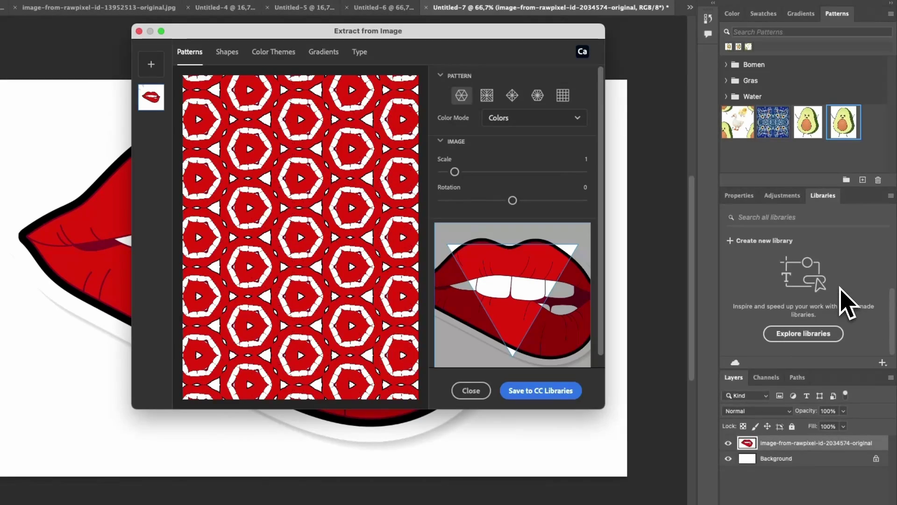
Reposition the lips within the triangular sampling area and set the image scale to 1.2
drag(505, 255, 515, 286)
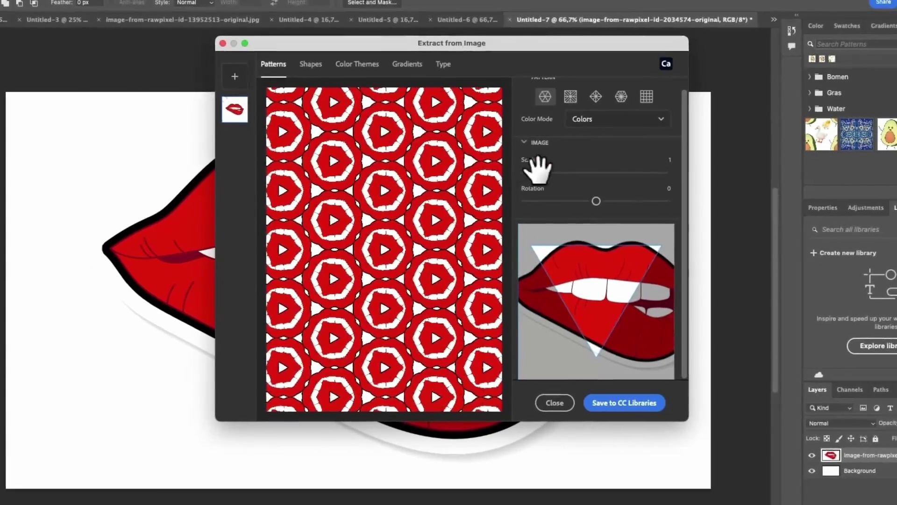
click(463, 160)
drag(550, 172, 539, 175)
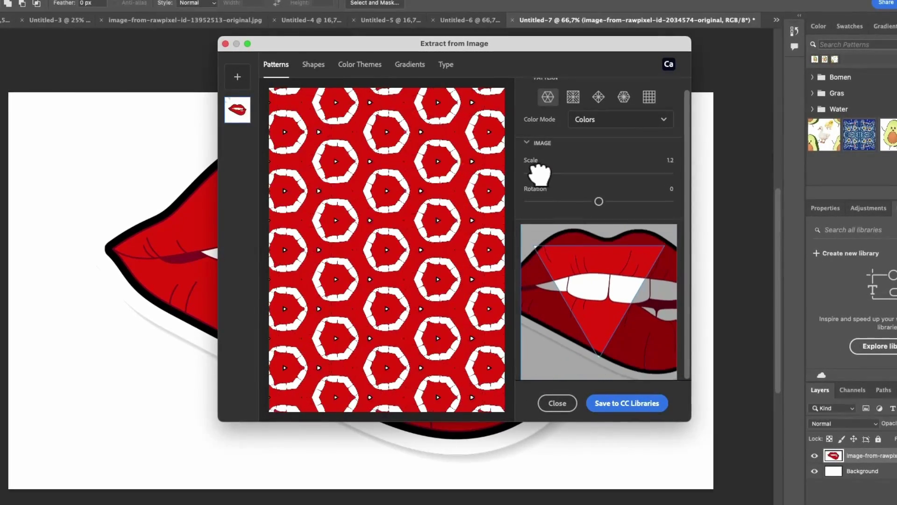
Switch the lips pattern to the diamond geometry, reposition the image, and set its scale to 2.8 and rotation to 38
click(573, 97)
click(598, 96)
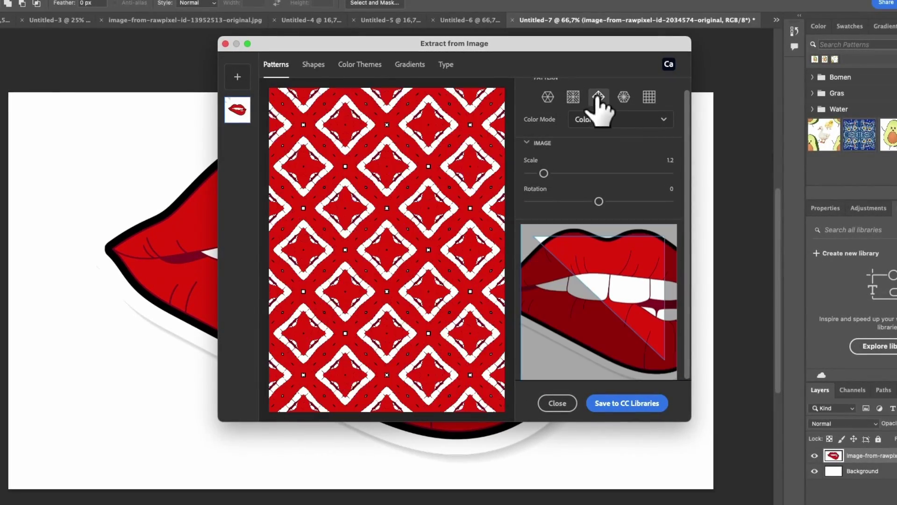
drag(553, 172, 555, 171)
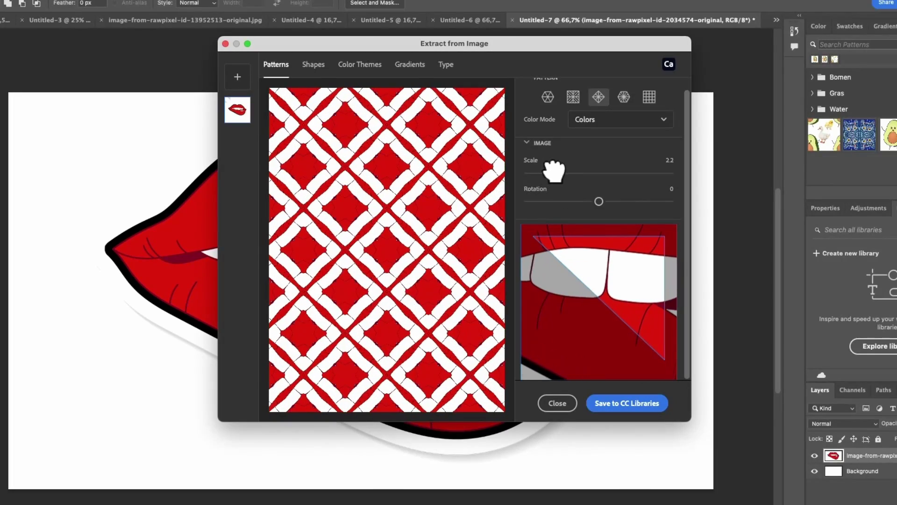
drag(613, 252, 638, 306)
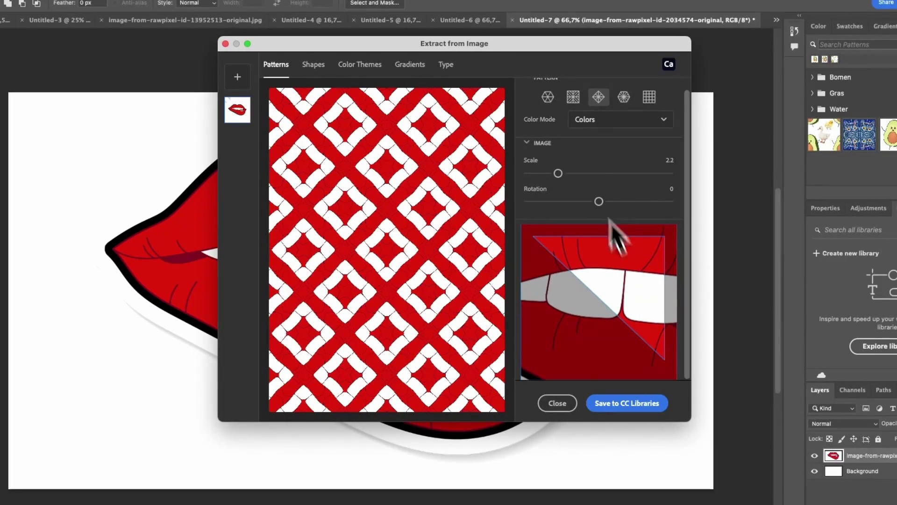
drag(558, 173, 565, 173)
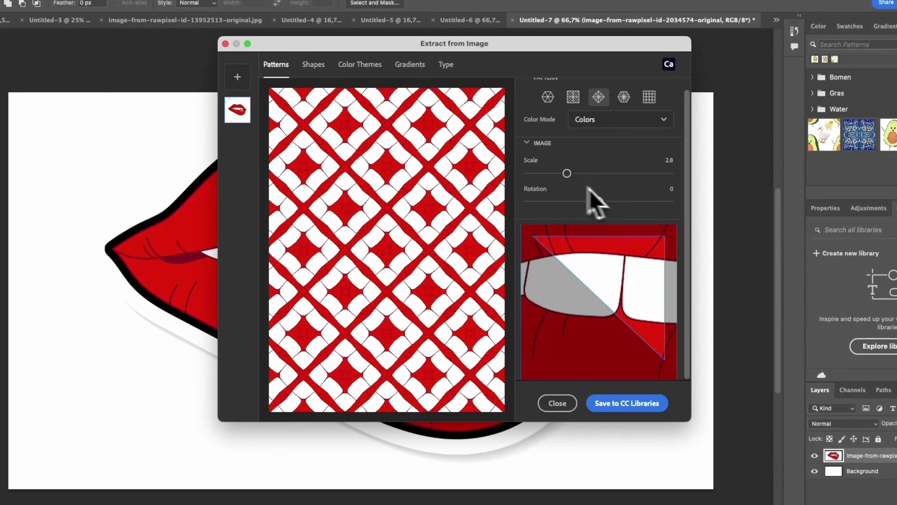
drag(600, 201, 614, 202)
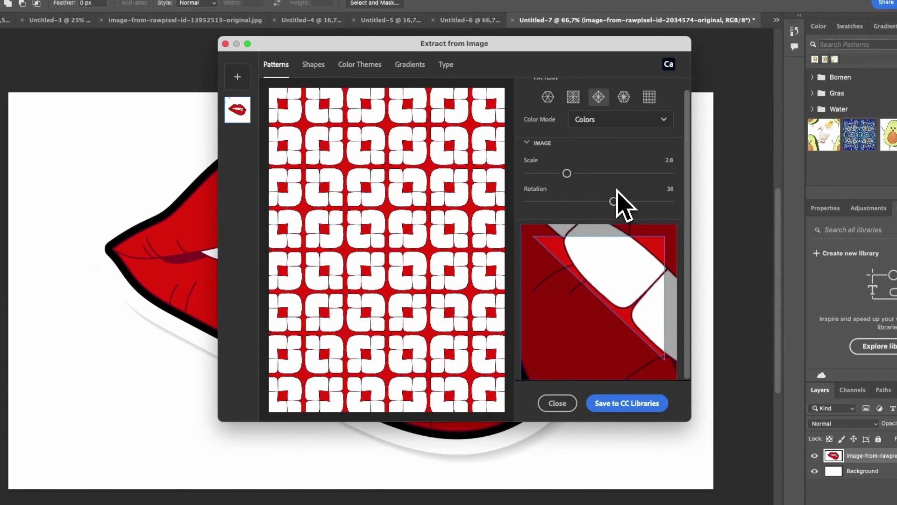
Change the lips pattern to the six-pointed star geometry and adjust which part of the image it samples
click(624, 98)
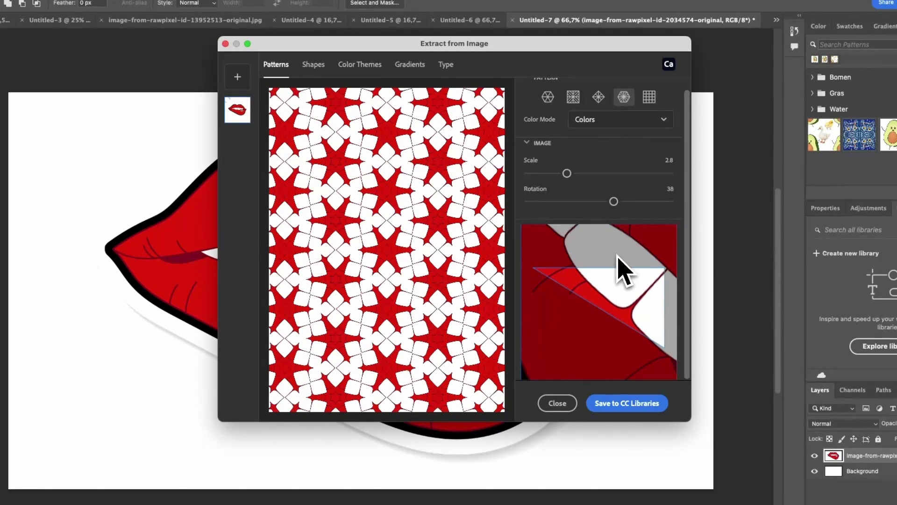
mouse_move(613, 281)
mouse_down()
mouse_move(619, 291)
mouse_move(604, 291)
mouse_move(618, 290)
mouse_up()
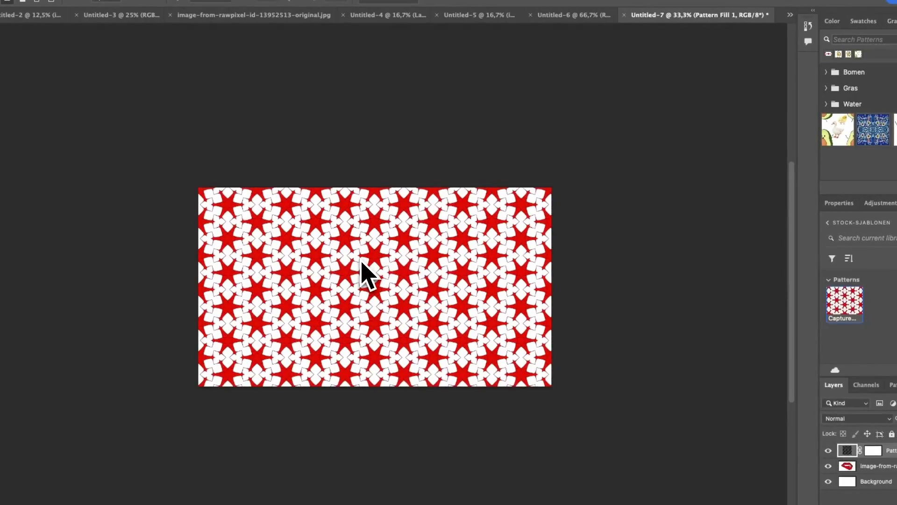
key(super+plus)
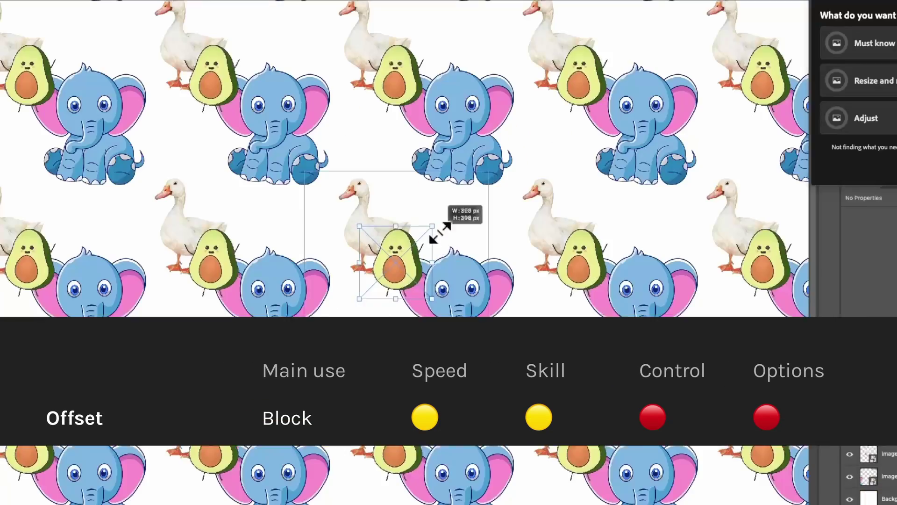
Resize the avocado within the tiled goose, avocado and elephant pattern
drag(411, 266, 393, 285)
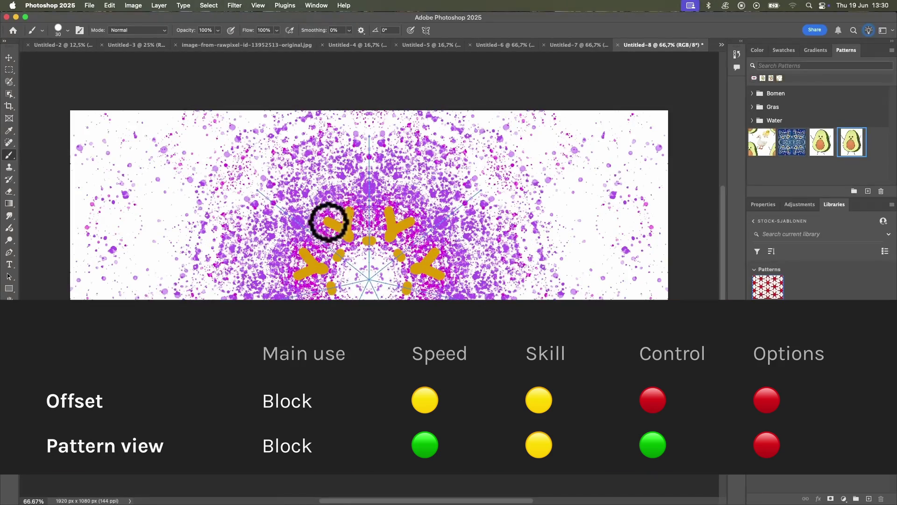
Paint a mirrored orange brush stroke outward from the centre of the purple mandala
mouse_move(329, 222)
mouse_down()
mouse_move(345, 209)
mouse_move(331, 197)
mouse_move(335, 152)
mouse_up()
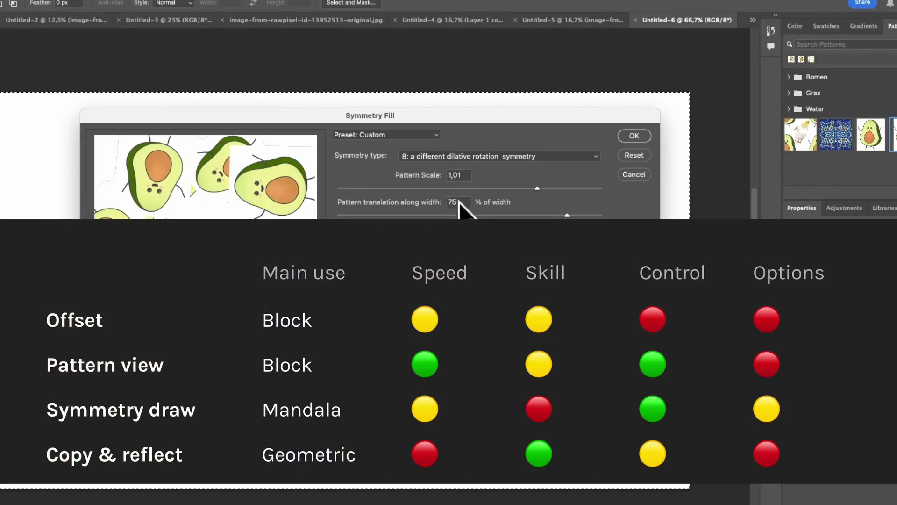
Open the symmetry type choices for the avocado Symmetry Fill
click(472, 157)
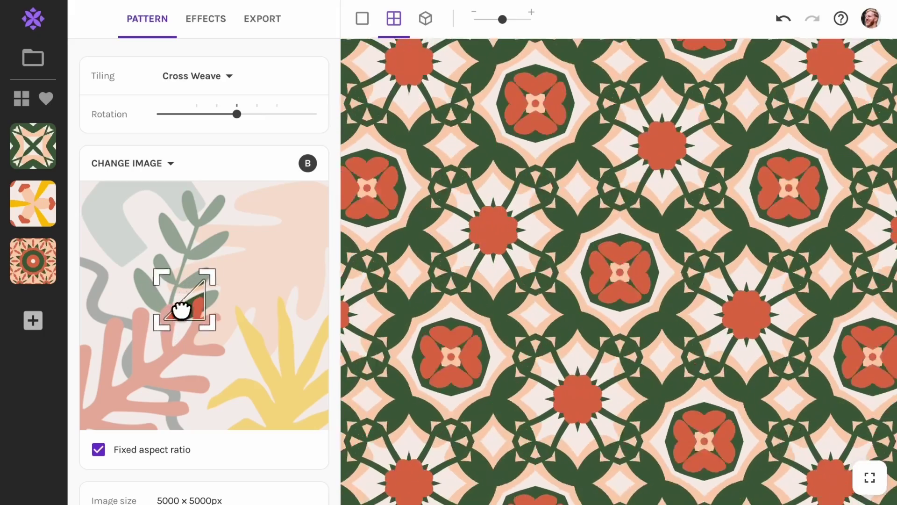
Switch to Repper and move the Cross Weave sampling tile across the botanical artwork
drag(180, 307, 257, 333)
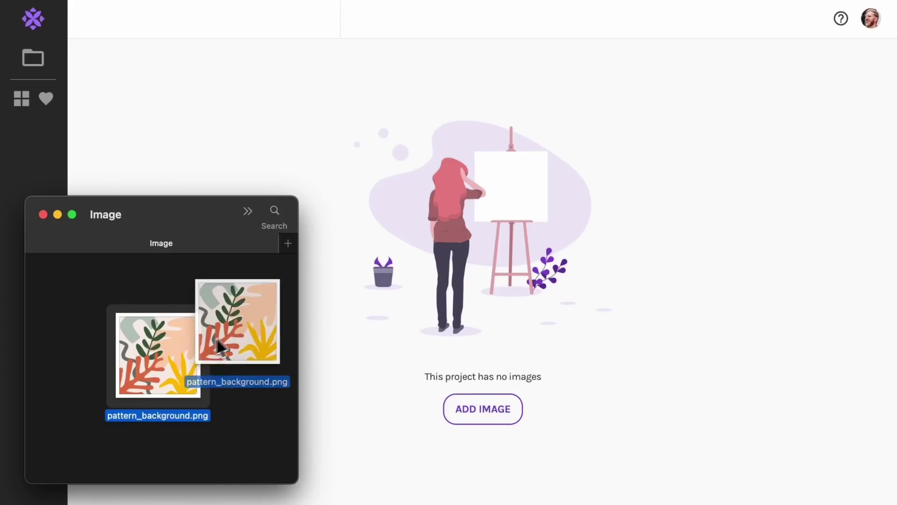
Add pattern_background.png to the empty project and reposition the sampling tile on it
drag(219, 346, 477, 259)
drag(184, 307, 239, 346)
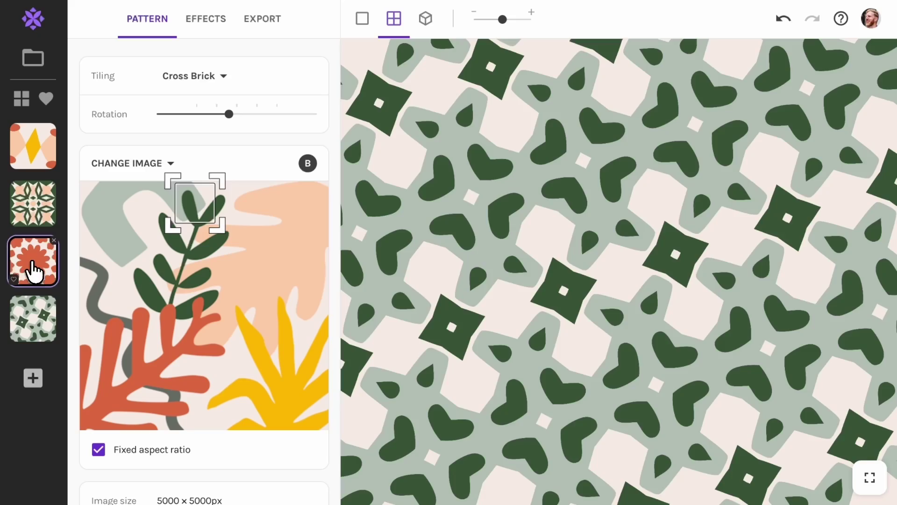
View the saved snapshots of the red flower, green star and yellow diamond patterns in turn
click(32, 264)
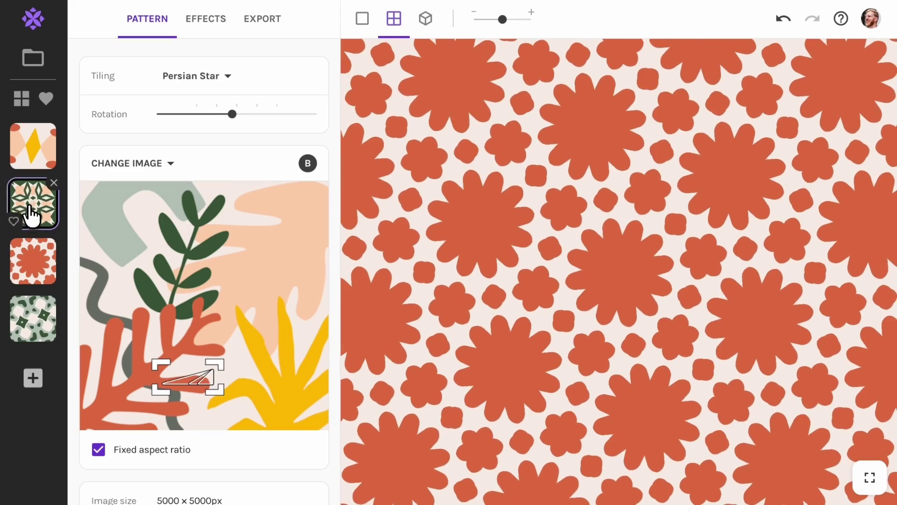
click(31, 211)
click(28, 148)
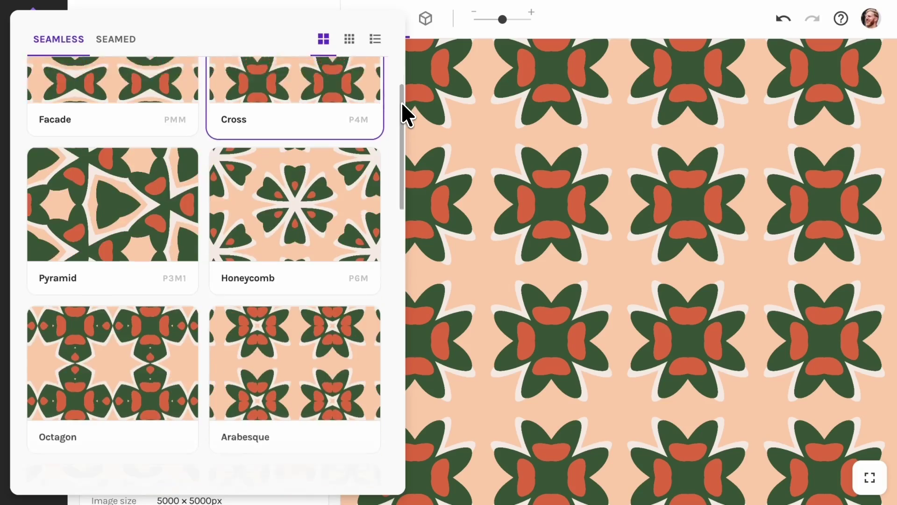
Browse the seamless tiling types beyond Facade and Cross
scroll(401, 104, down, 6)
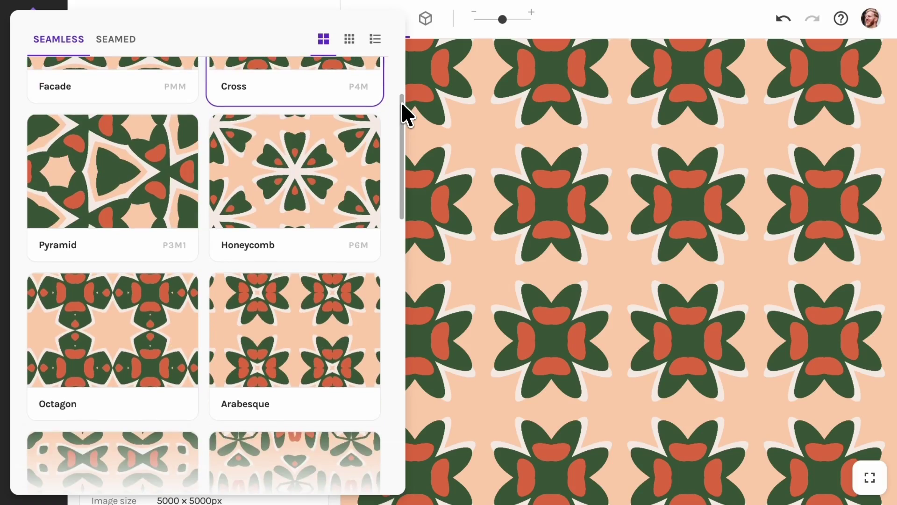
scroll(402, 104, down, 6)
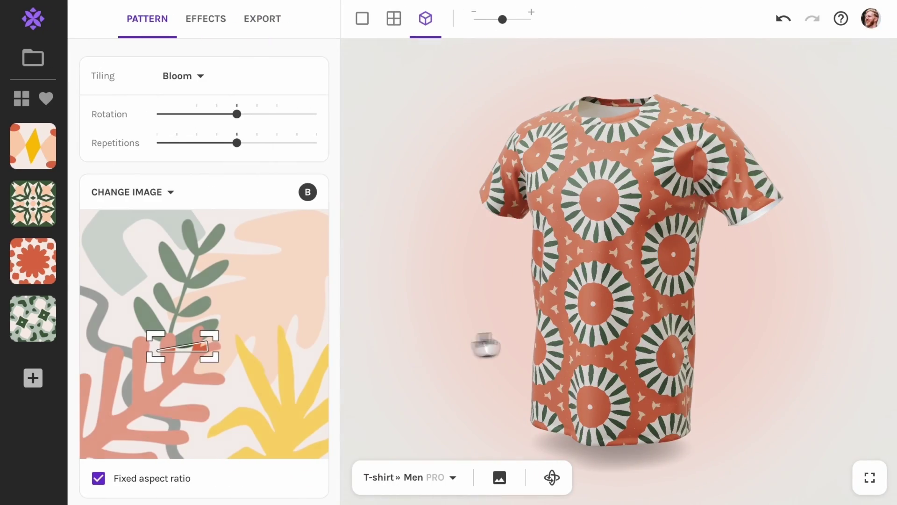
Rotate the men's T-shirt mockup to examine the Bloom pattern on it
drag(577, 334, 633, 335)
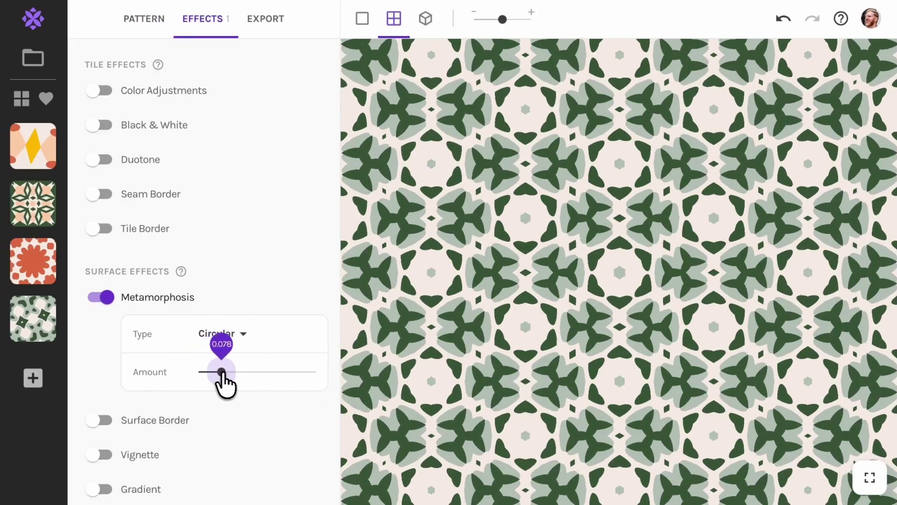
Increase the amount of the Circular Metamorphosis effect on the green leaf pattern
drag(221, 372, 292, 373)
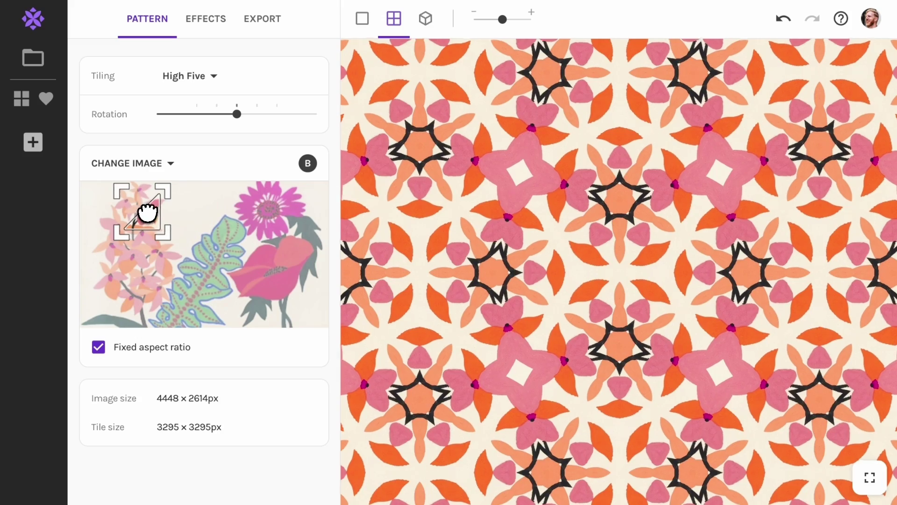
Move the High Five sampling tile over the pink floral artwork, and choose the yellow blossom and tulip bouquet as source image
drag(147, 208, 169, 244)
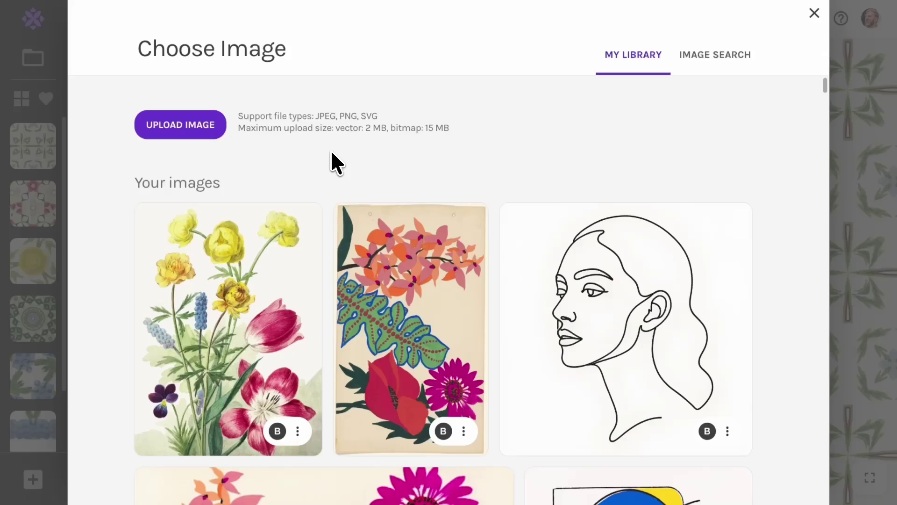
click(251, 313)
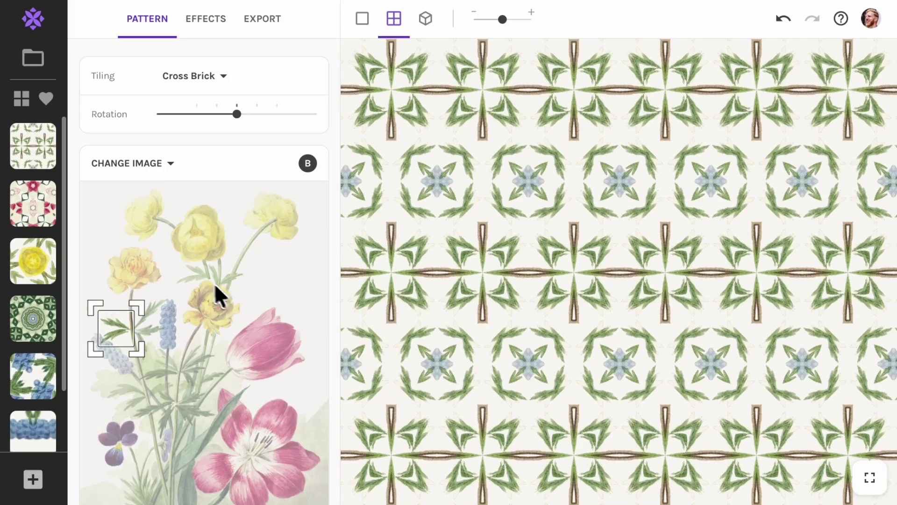
View the bouquet's saved pattern snapshots one after another, from Diamond Penrose to the last blue blossom pattern
click(32, 215)
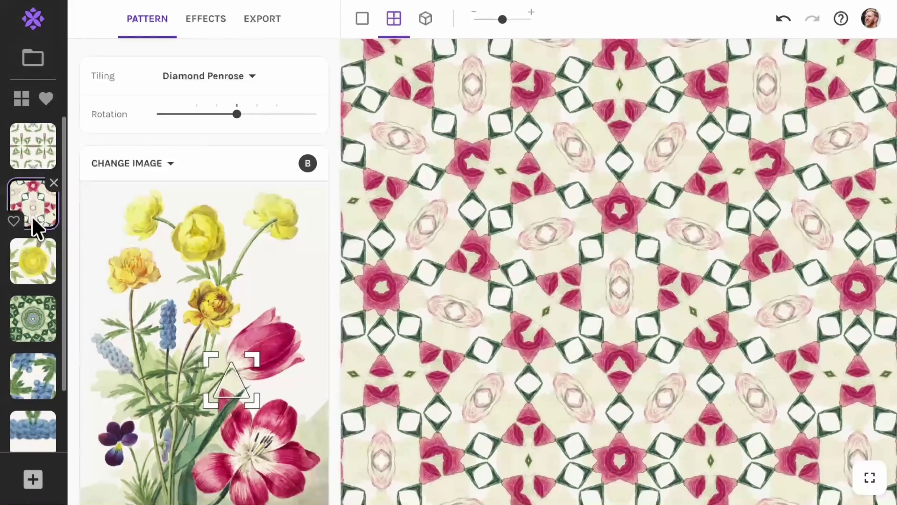
click(33, 260)
click(33, 309)
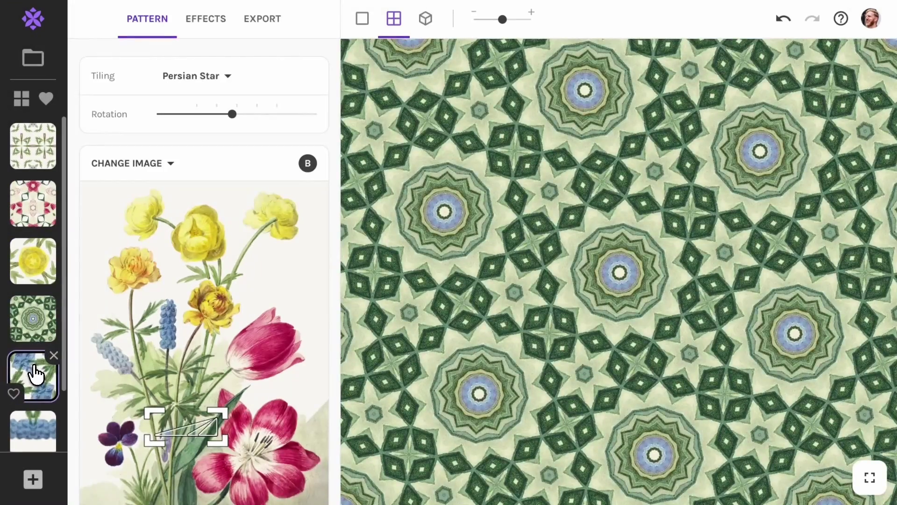
click(33, 374)
click(30, 426)
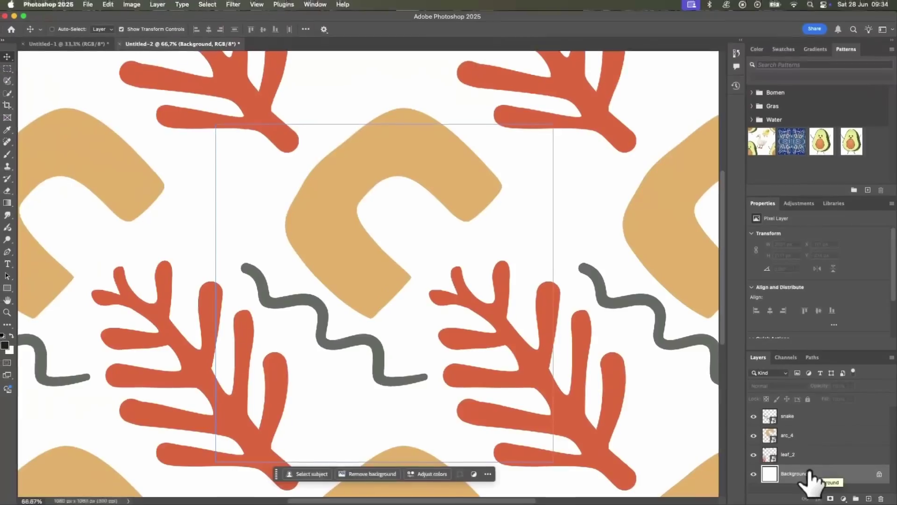
Switch to Photoshop and view more repeats of the coral, arc and wavy line pattern
key(super+minus)
key(super+minus)
key(super+minus)
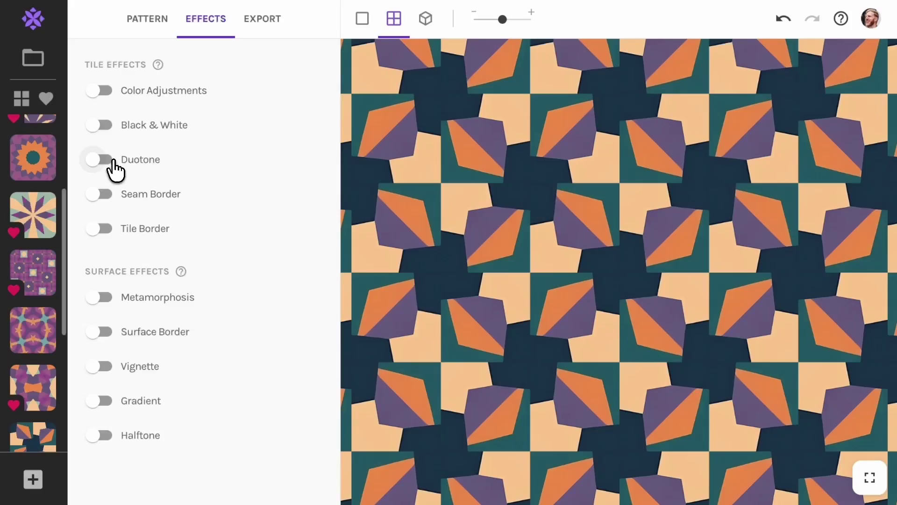
In Repper, enable the Duotone effect on the geometric pattern and choose a custom size for the surface export
click(113, 161)
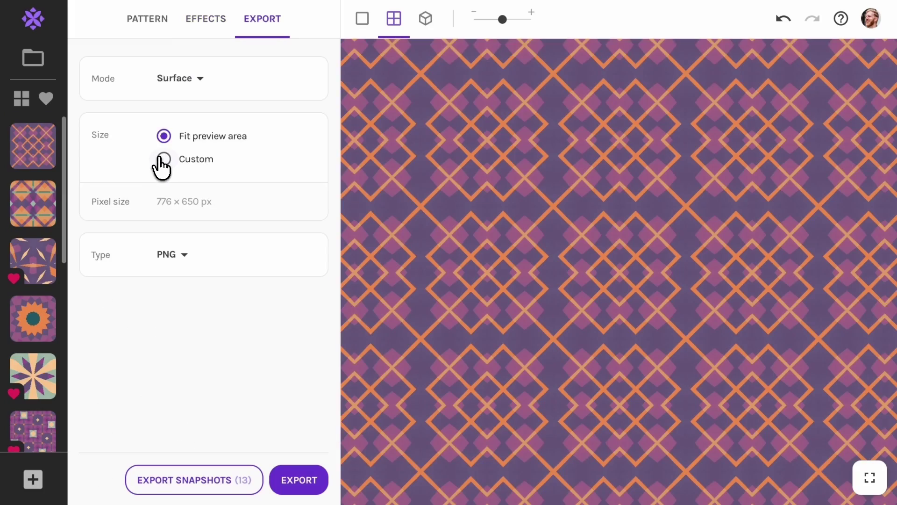
click(162, 161)
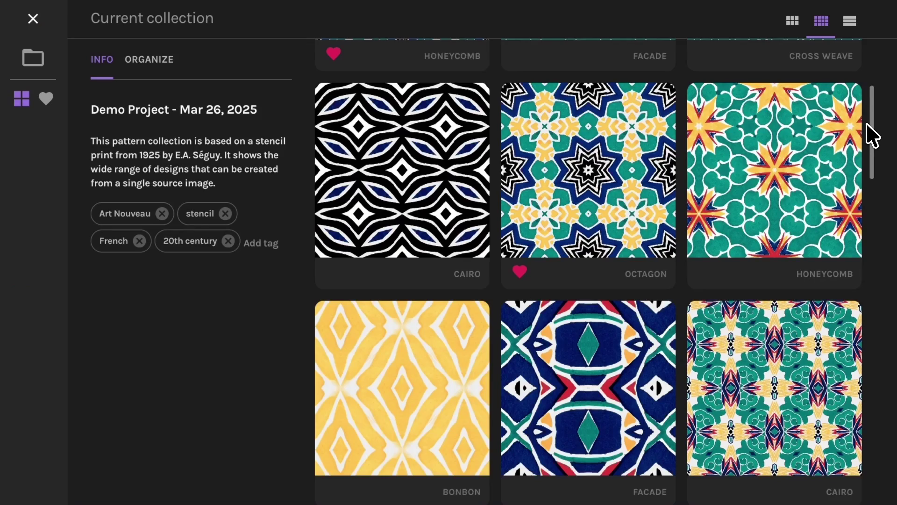
Browse the patterns in the Demo Project collection
scroll(869, 136, down, 5)
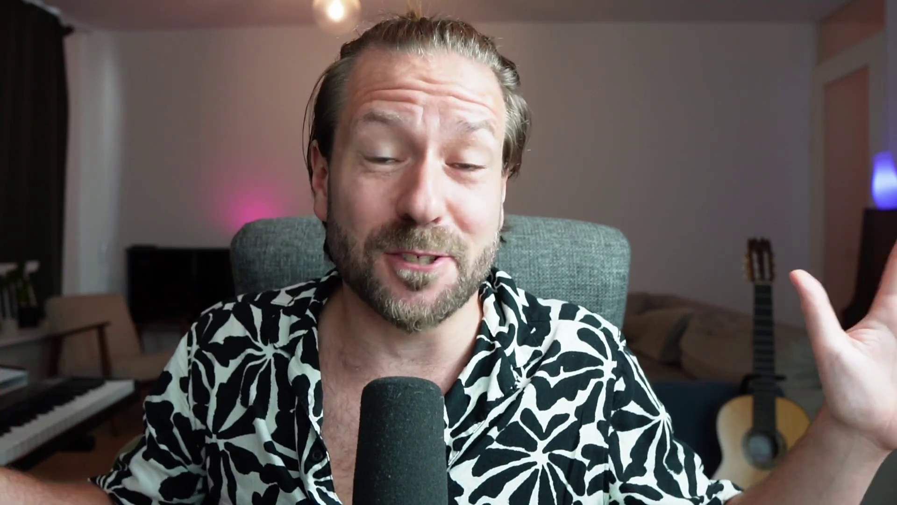